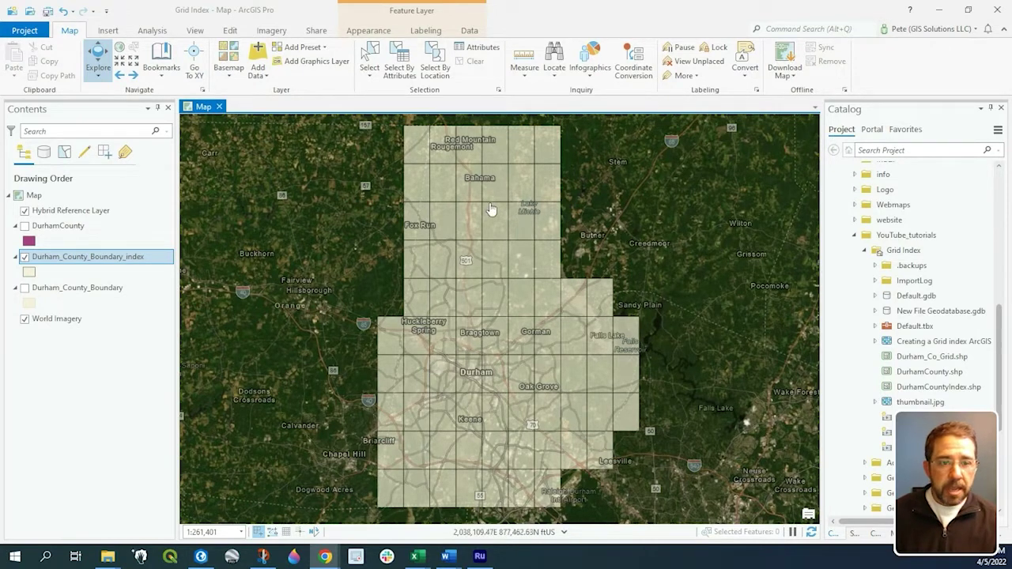
pyautogui.scroll(3, 424, 153)
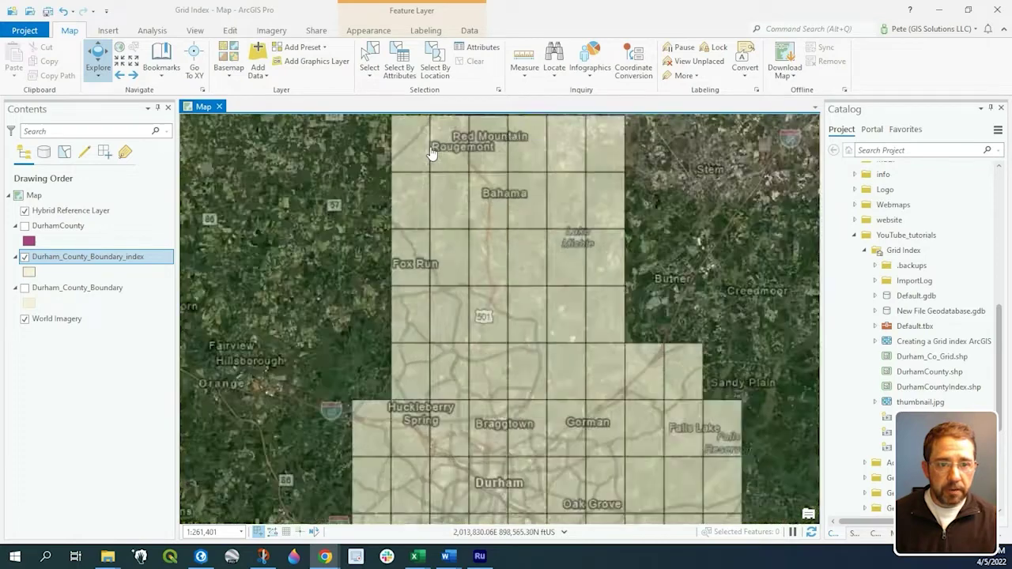
pyautogui.scroll(-2, 480, 349)
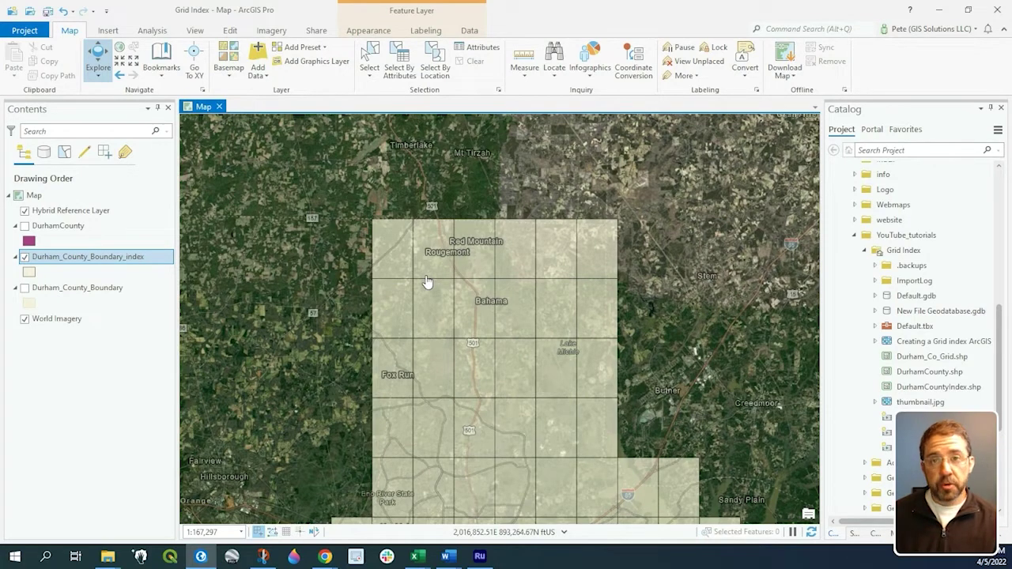
pyautogui.click(94, 259)
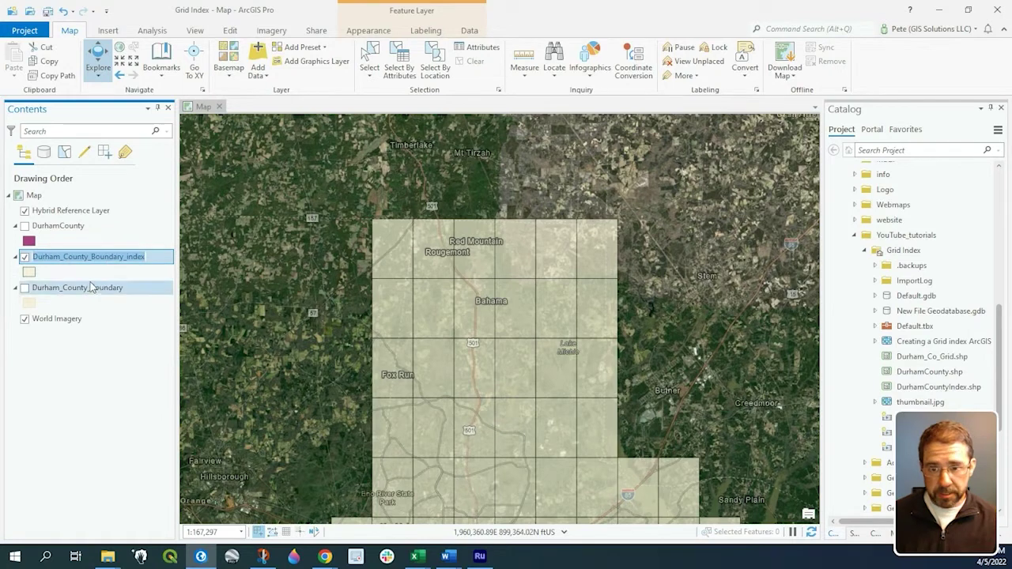
pyautogui.press('Return')
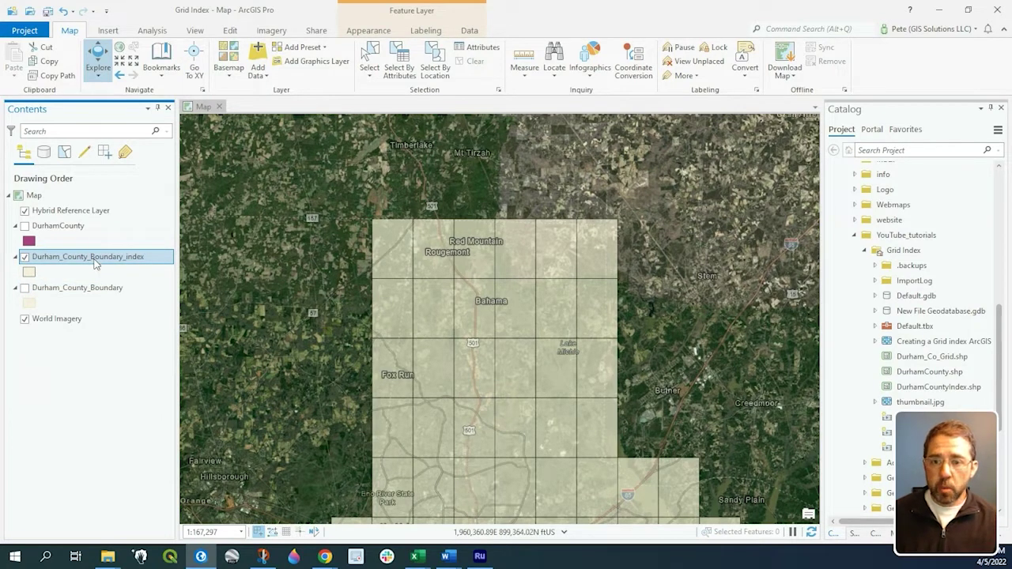
pyautogui.rightClick(94, 263)
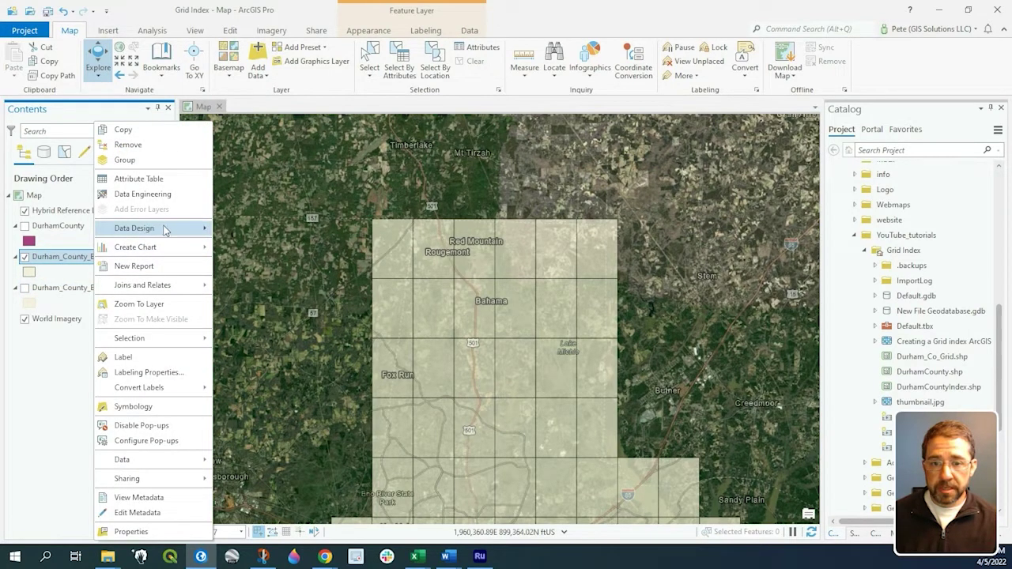
pyautogui.moveTo(201, 232)
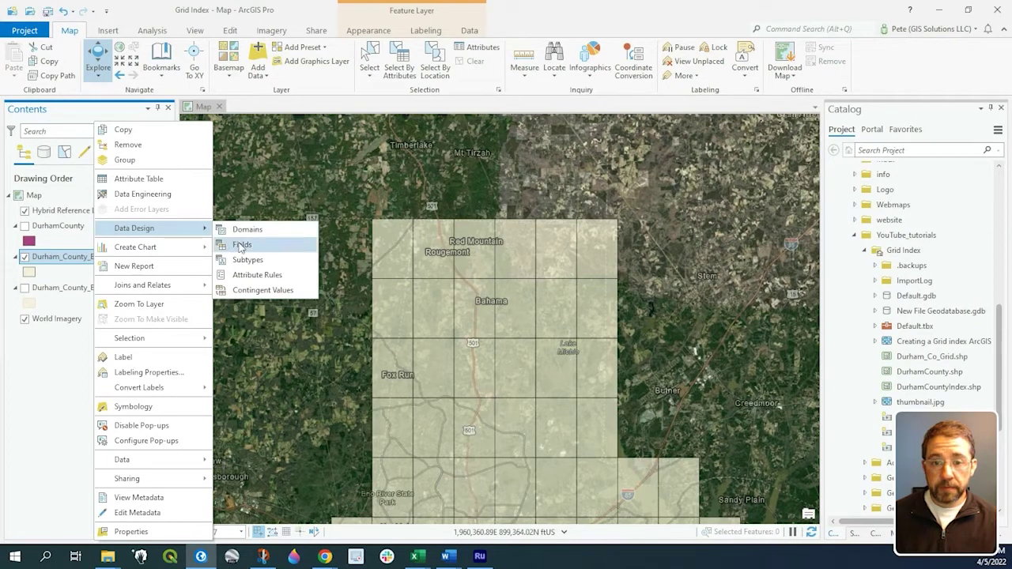
pyautogui.click(41, 396)
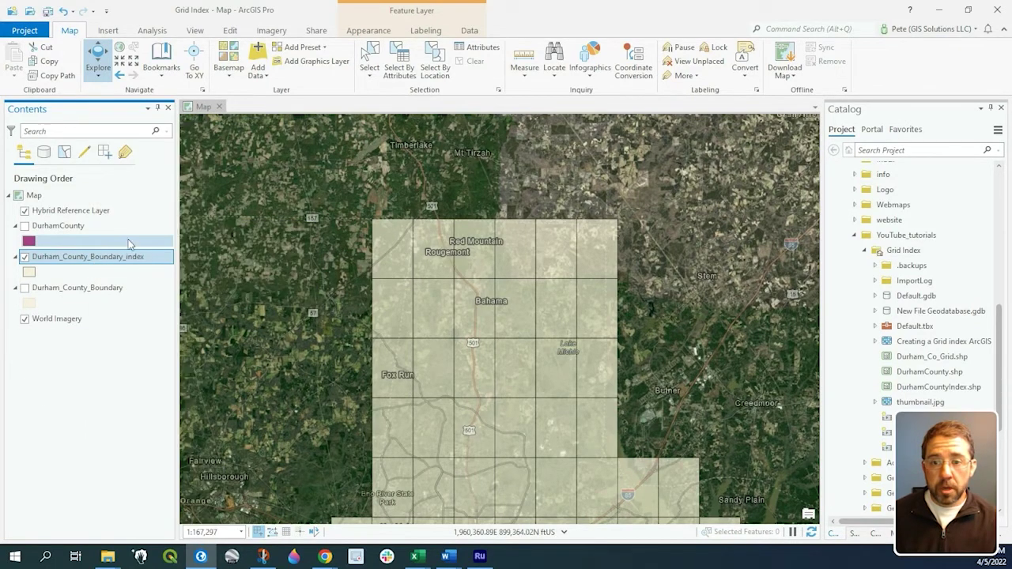
# - Open the geodatabase domains design view for the Durham_County_Boundary_index layer
pyautogui.click(472, 30)
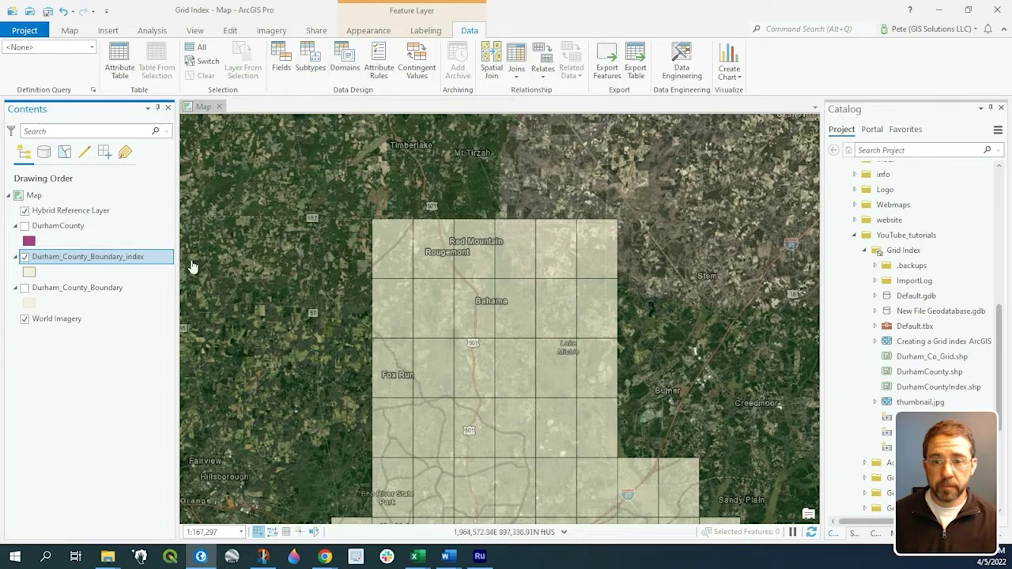
pyautogui.rightClick(84, 257)
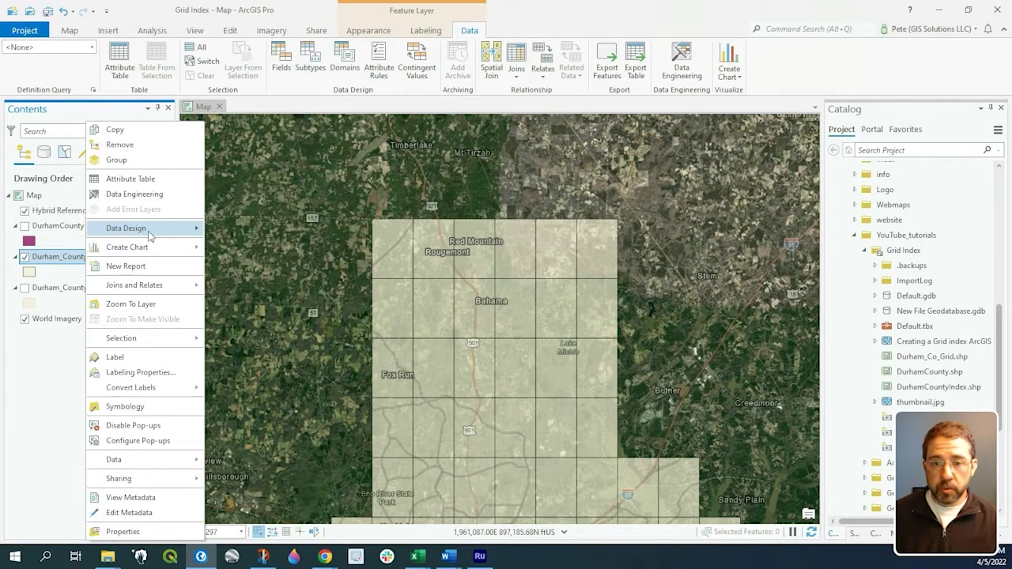
pyautogui.moveTo(150, 230)
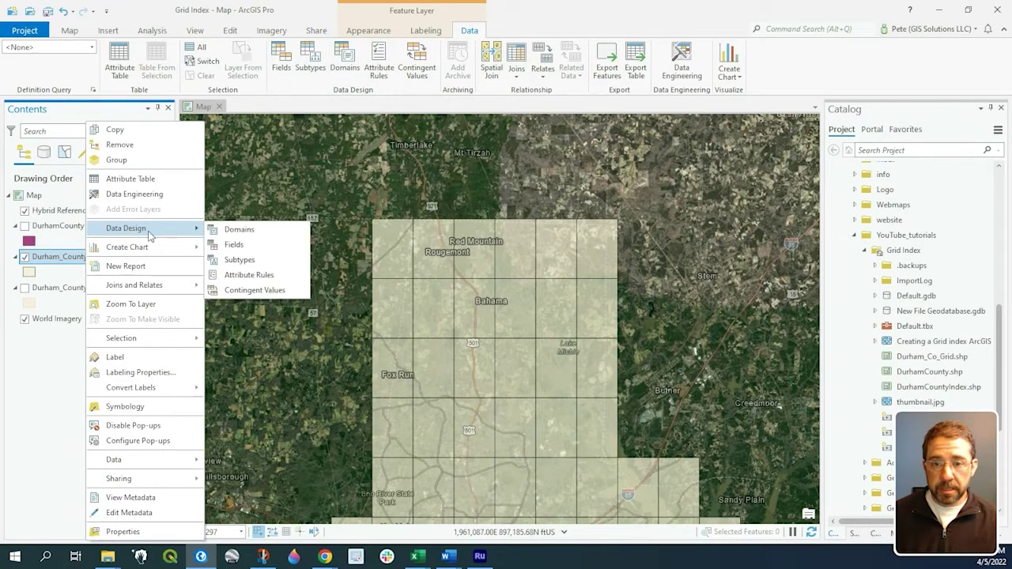
pyautogui.click(279, 230)
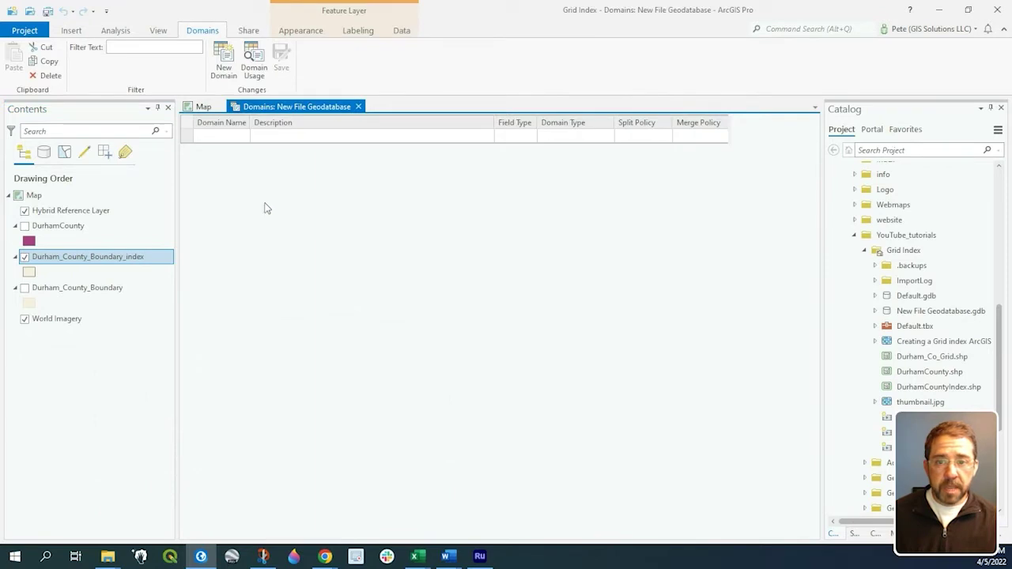
# - Create a domain named Complete with the description "List for edit checks", keeping the Text field type
pyautogui.click(222, 140)
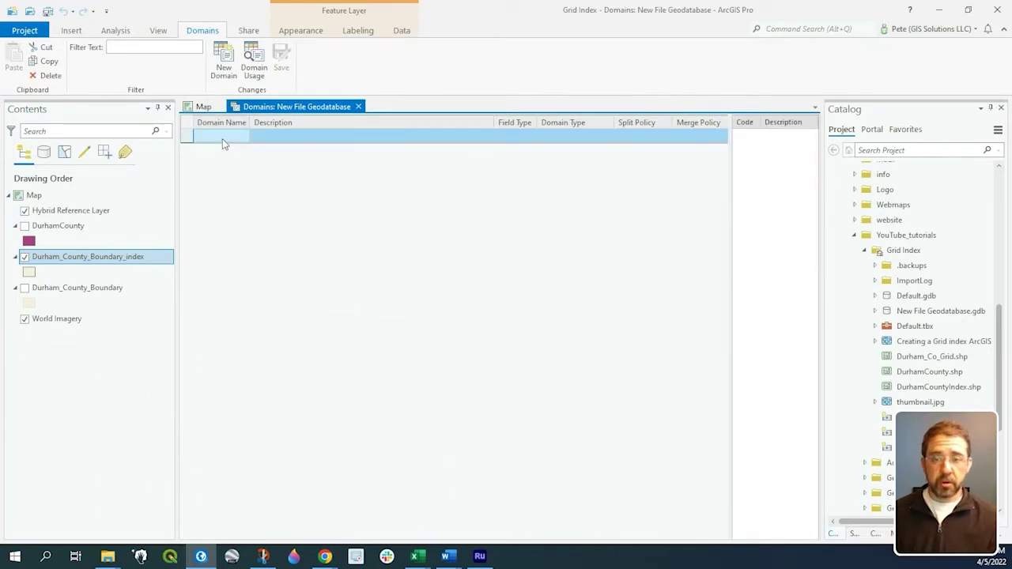
pyautogui.write('Complete')
pyautogui.press('Tab')
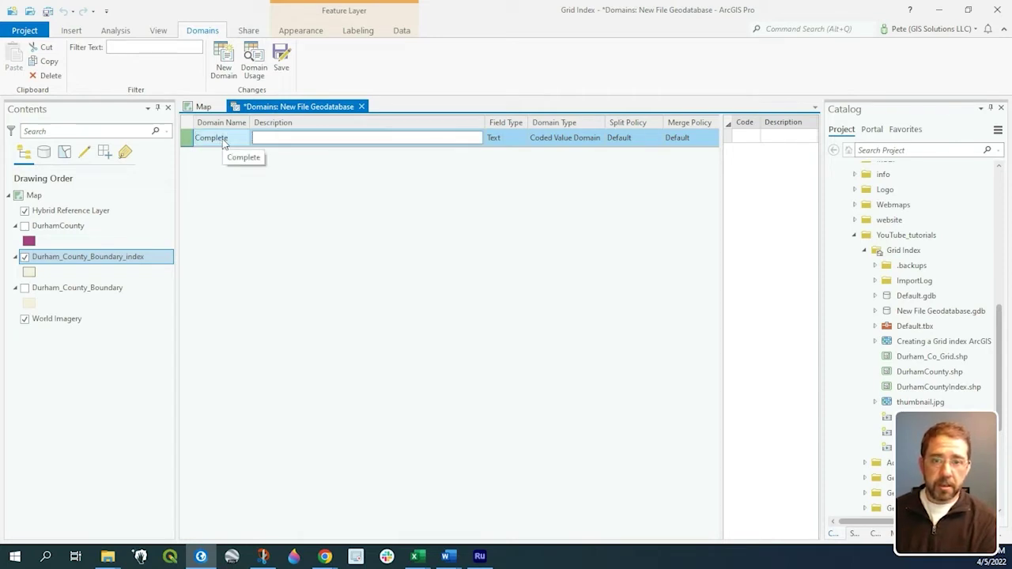
pyautogui.write('List for edit checks')
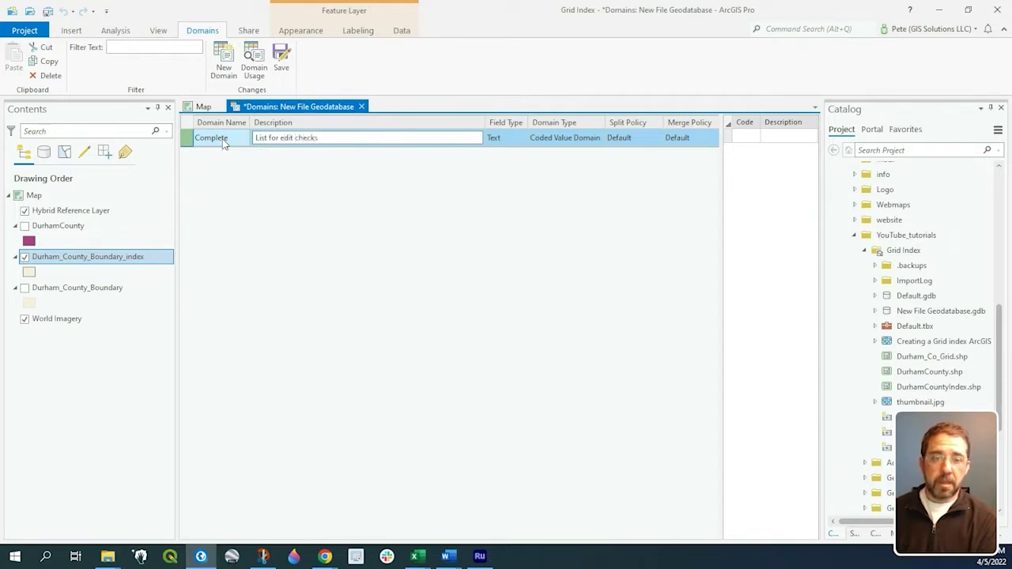
pyautogui.press('Tab')
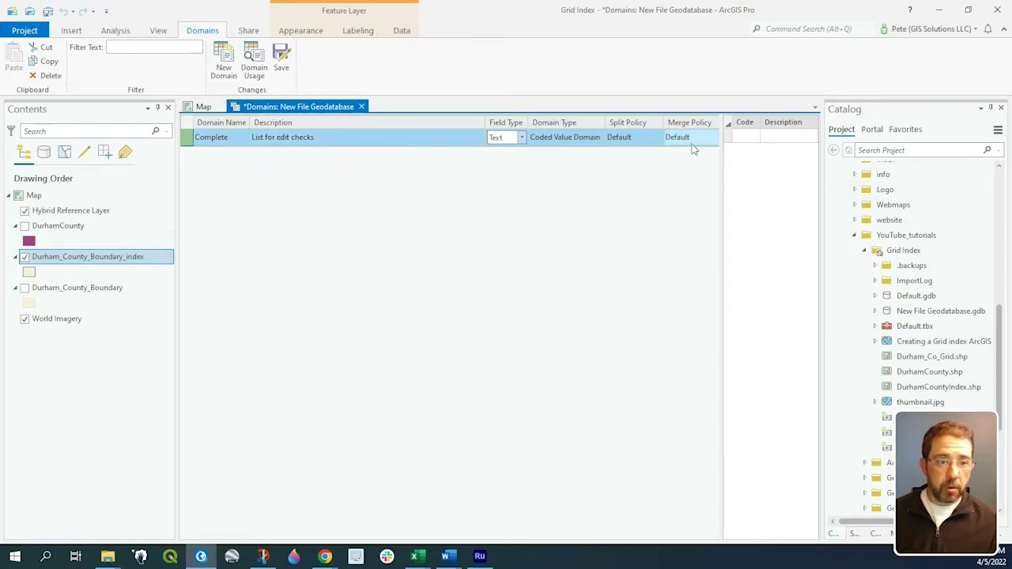
# - Add two coded values to the Complete domain: C for Complete and N for Not Complete
pyautogui.click(753, 136)
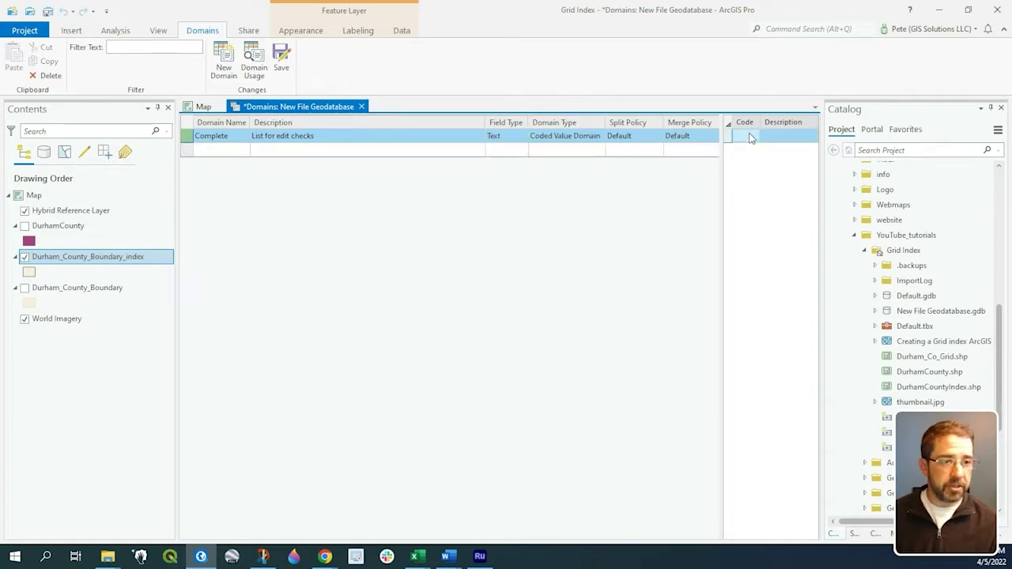
pyautogui.click(749, 135)
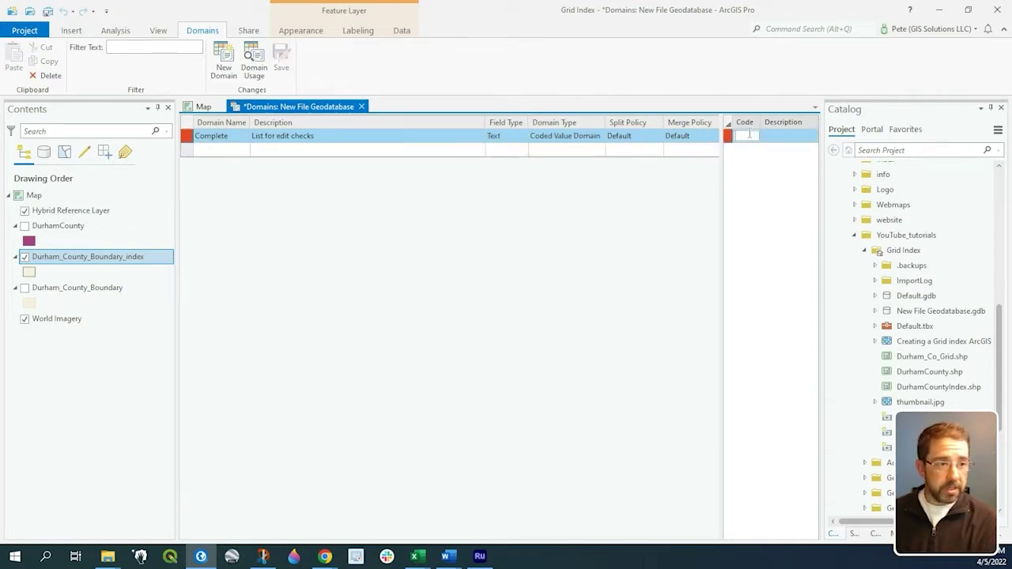
pyautogui.write('C')
pyautogui.press('Tab')
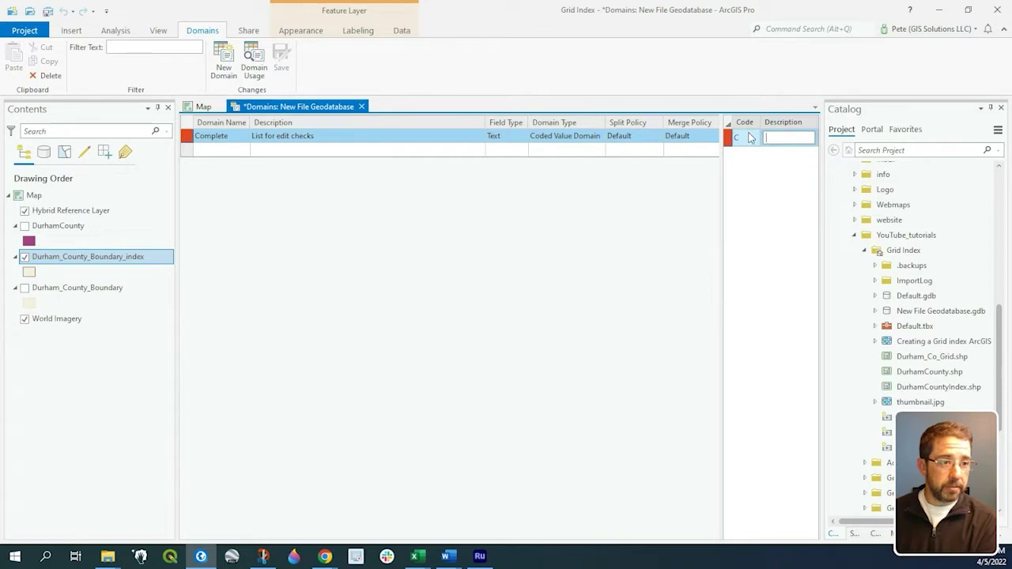
pyautogui.write('Complete')
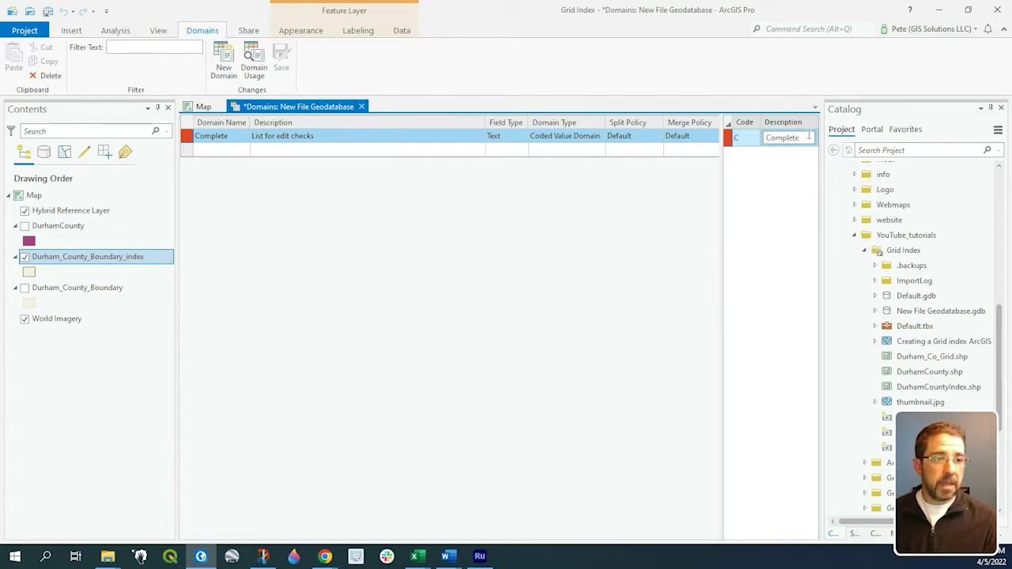
pyautogui.press('Tab')
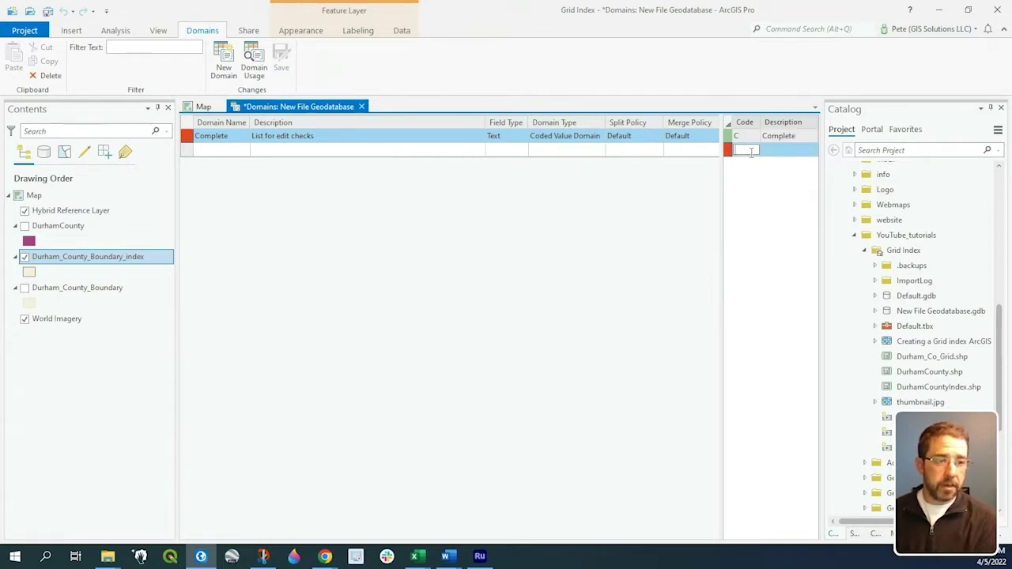
pyautogui.press('Tab')
pyautogui.write('Not Complete')
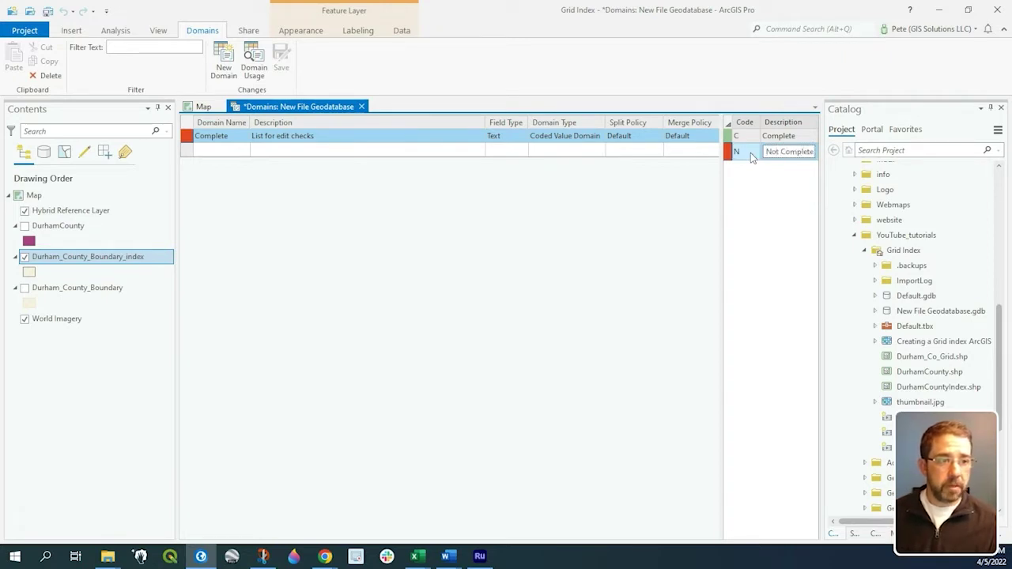
pyautogui.click(751, 152)
pyautogui.click(753, 148)
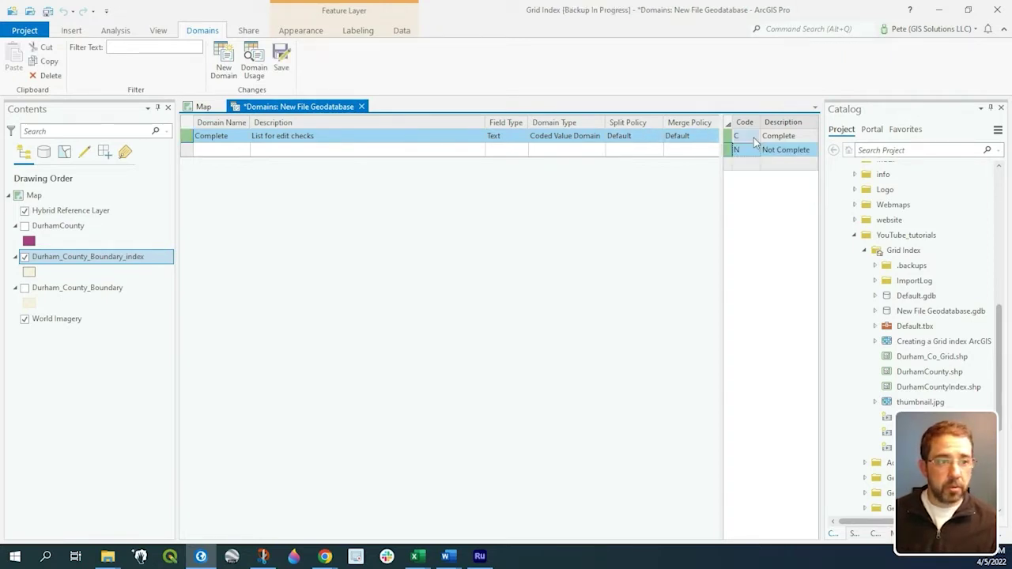
# - Save the new domain and close the domains view
pyautogui.click(316, 136)
pyautogui.click(286, 69)
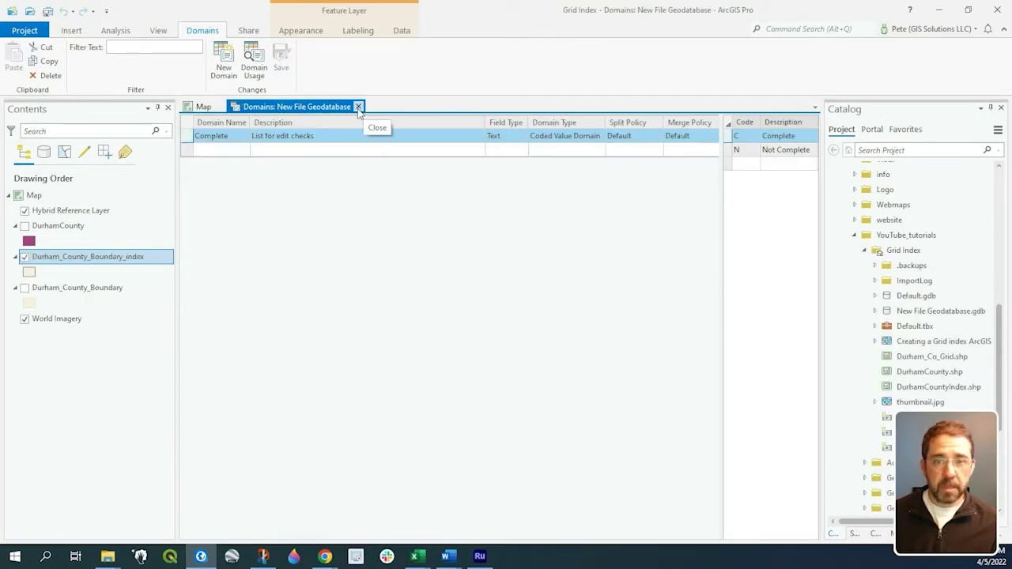
pyautogui.click(358, 106)
# - Open the attribute table of the Durham_County_Boundary_index layer
pyautogui.moveTo(336, 241); pyautogui.dragTo(344, 211)
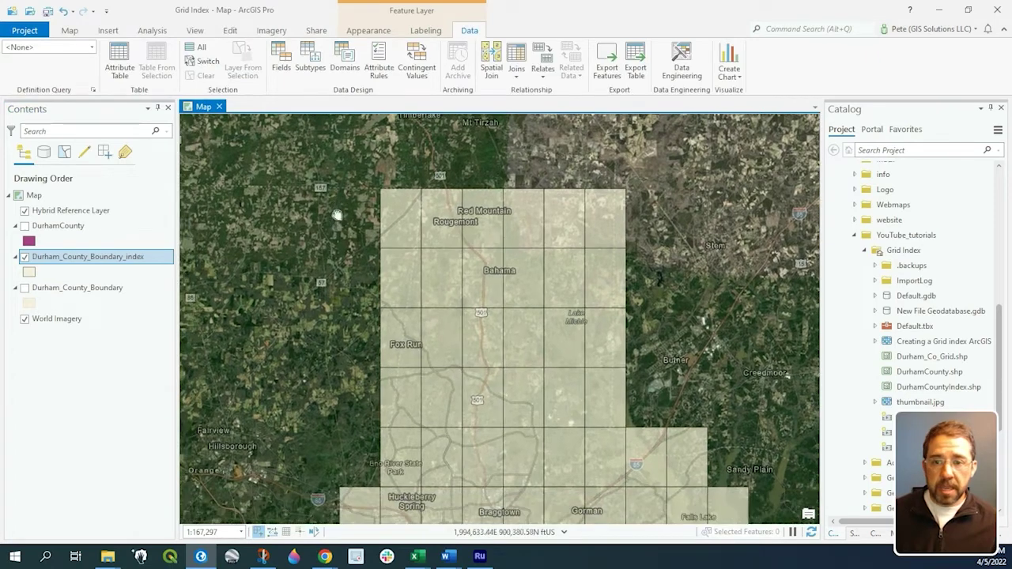
pyautogui.click(89, 260)
pyautogui.rightClick(89, 261)
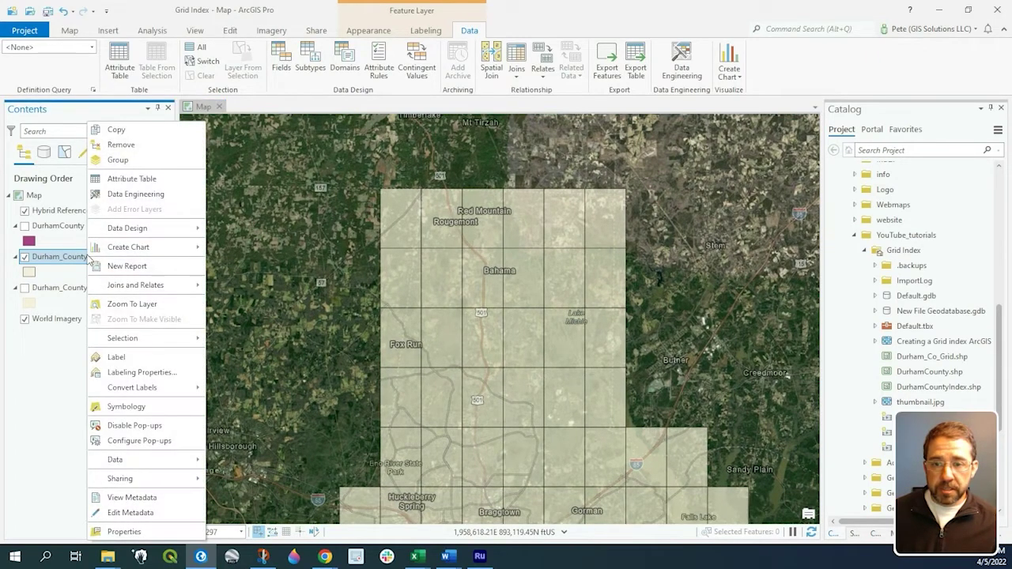
pyautogui.click(150, 179)
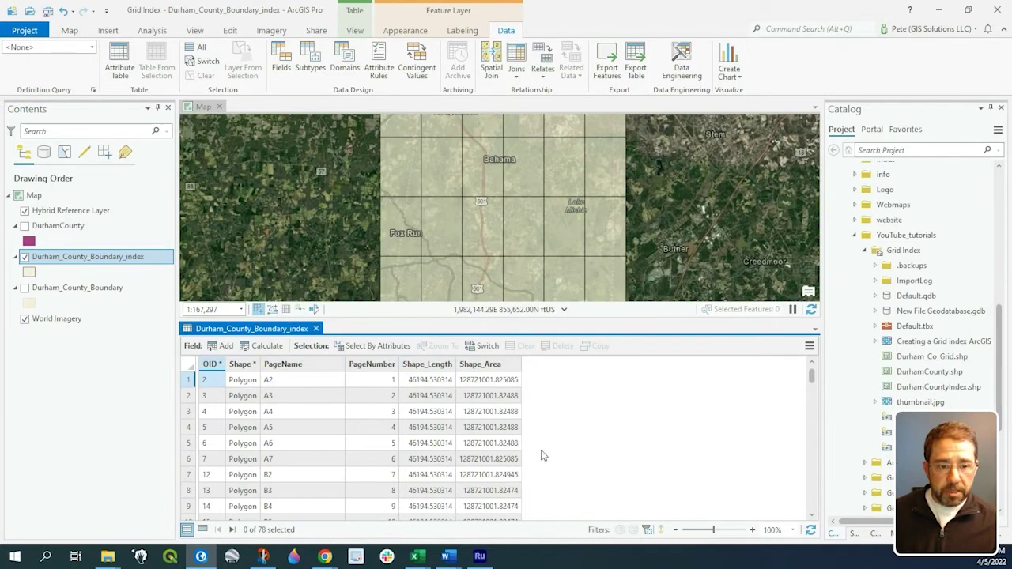
# - Add a new field to the grid index table with the field name and alias Complete
pyautogui.click(216, 349)
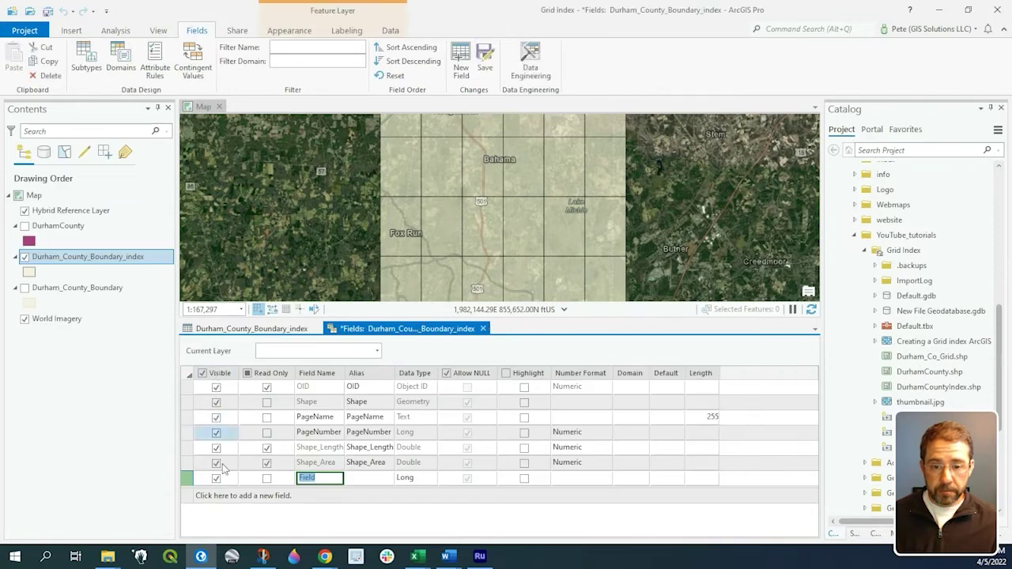
pyautogui.write('C')
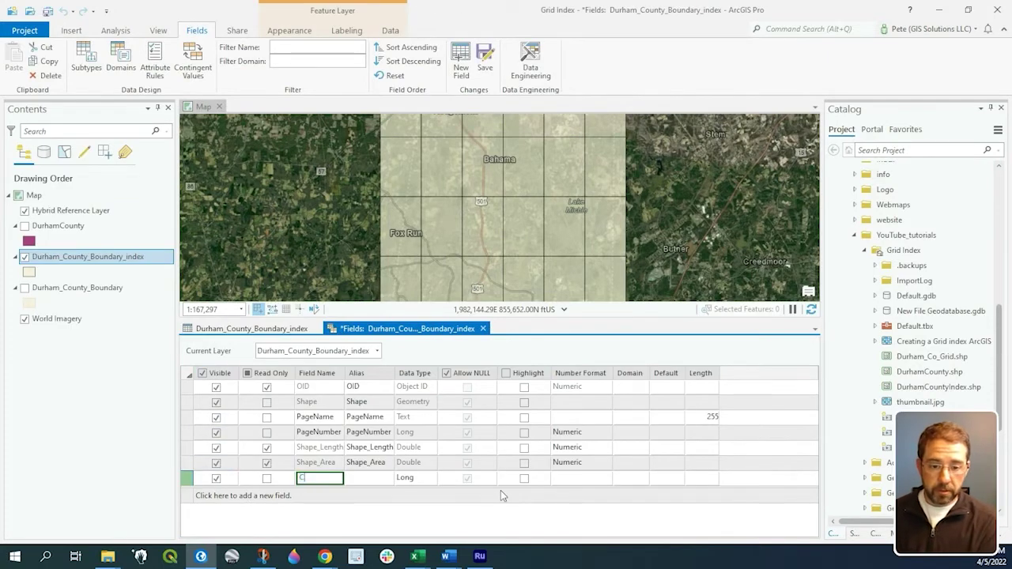
pyautogui.write('omplete')
pyautogui.press('Tab')
pyautogui.write('COmpl')
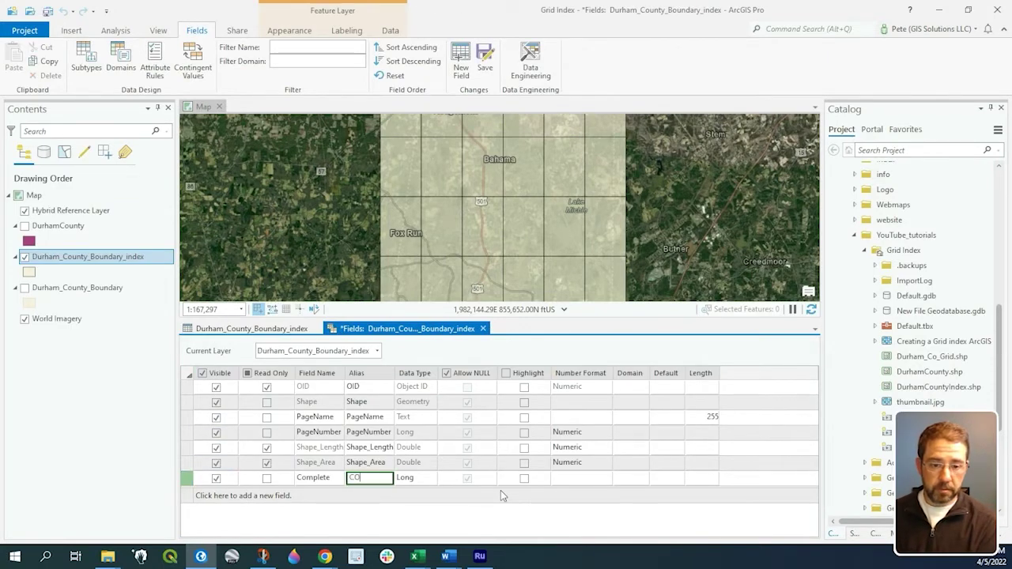
pyautogui.press('BackSpace')
pyautogui.press('BackSpace')
pyautogui.press('BackSpace')
pyautogui.press('BackSpace')
pyautogui.press('BackSpace')
pyautogui.write('Comp')
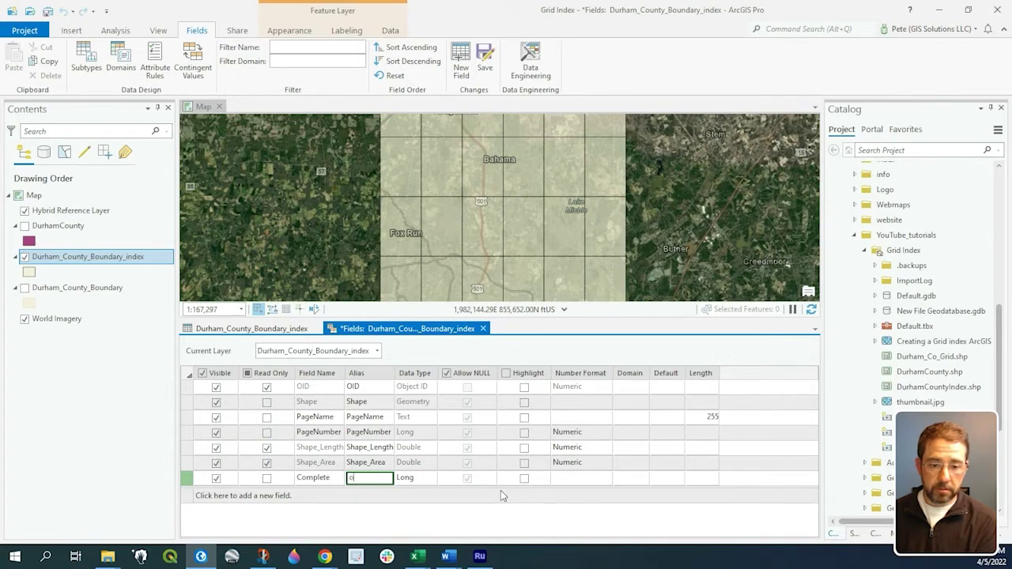
pyautogui.write('lete')
pyautogui.press('Tab')
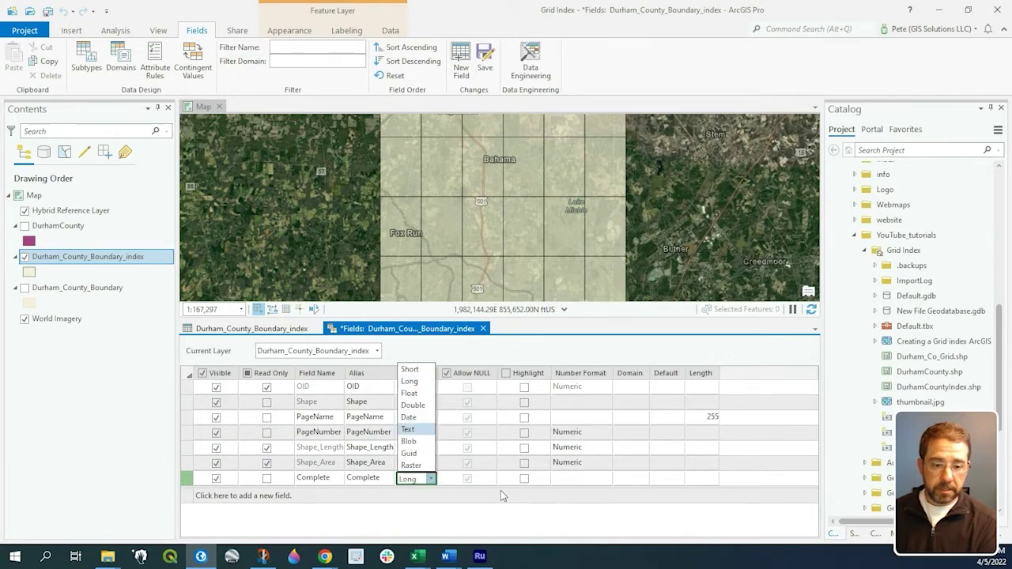
# - Set the Complete field's data type to Text and its length to 20
pyautogui.click(418, 429)
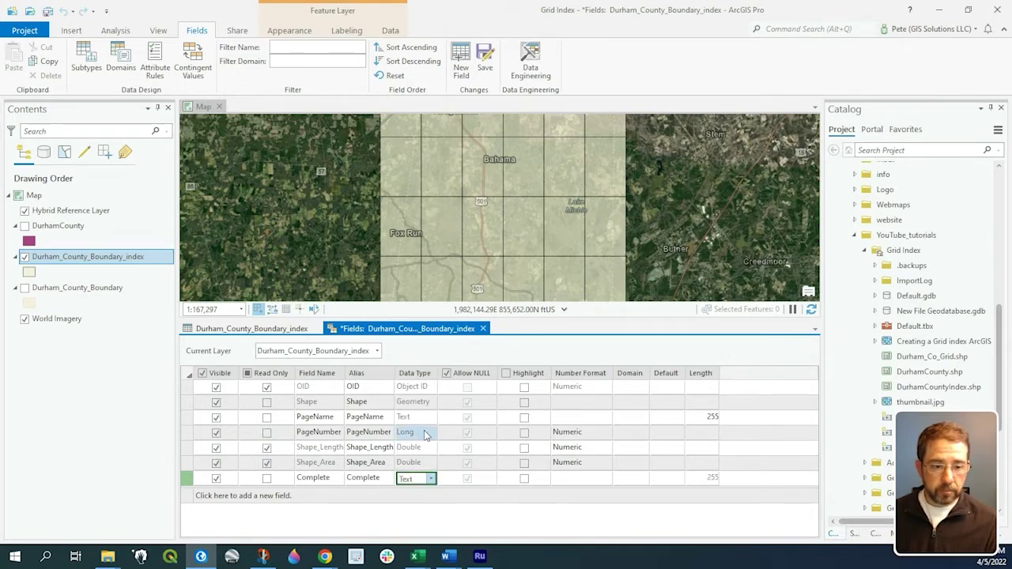
pyautogui.click(700, 478)
pyautogui.write('20')
pyautogui.hotkey('shift', 'Tab')
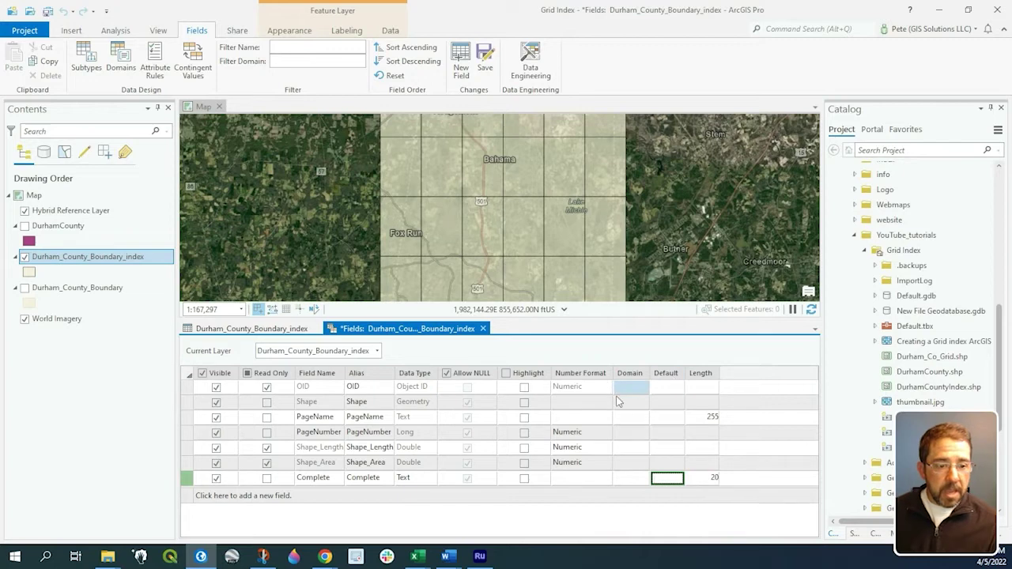
# - Assign the Complete coded value domain to the Complete field
pyautogui.click(633, 477)
pyautogui.click(635, 477)
pyautogui.click(636, 477)
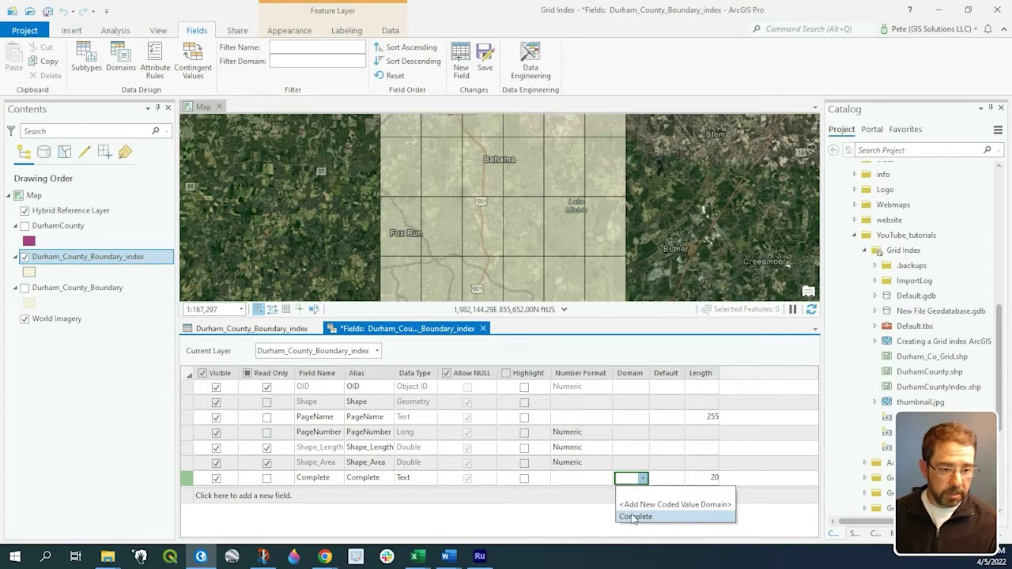
pyautogui.click(633, 516)
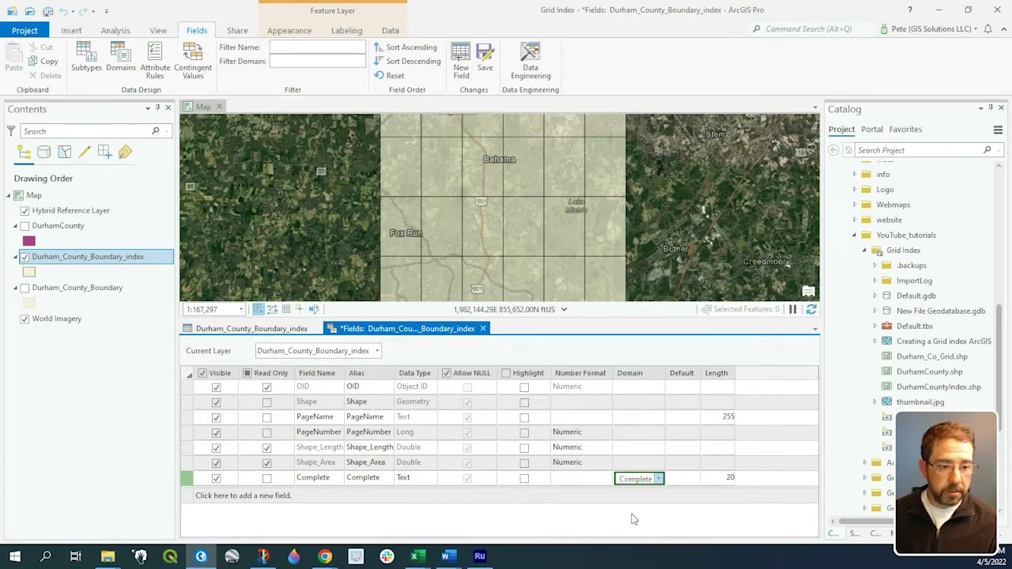
# - Save the grid index layer's field changes and close its field design view and attribute table
pyautogui.click(485, 72)
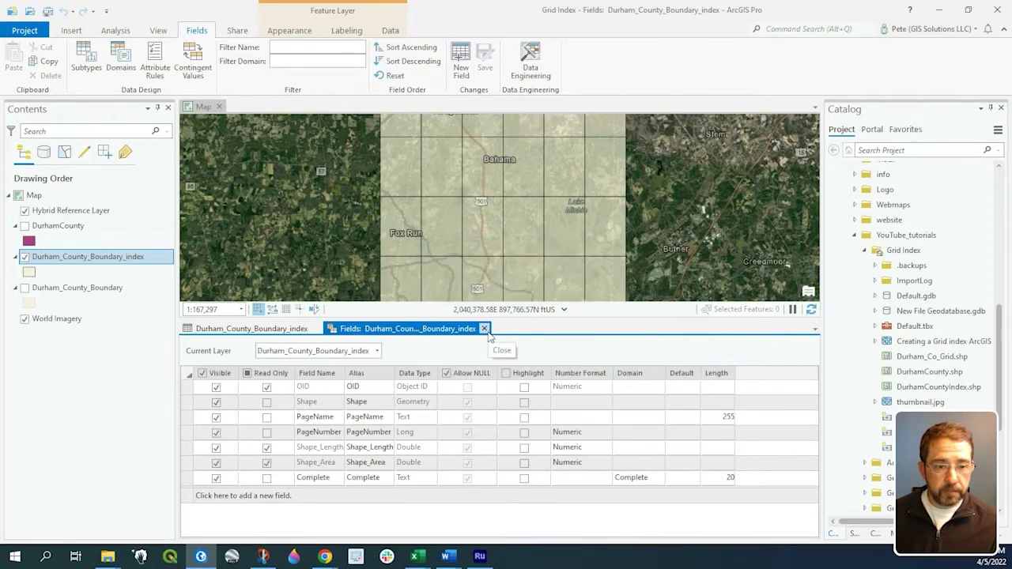
pyautogui.click(483, 329)
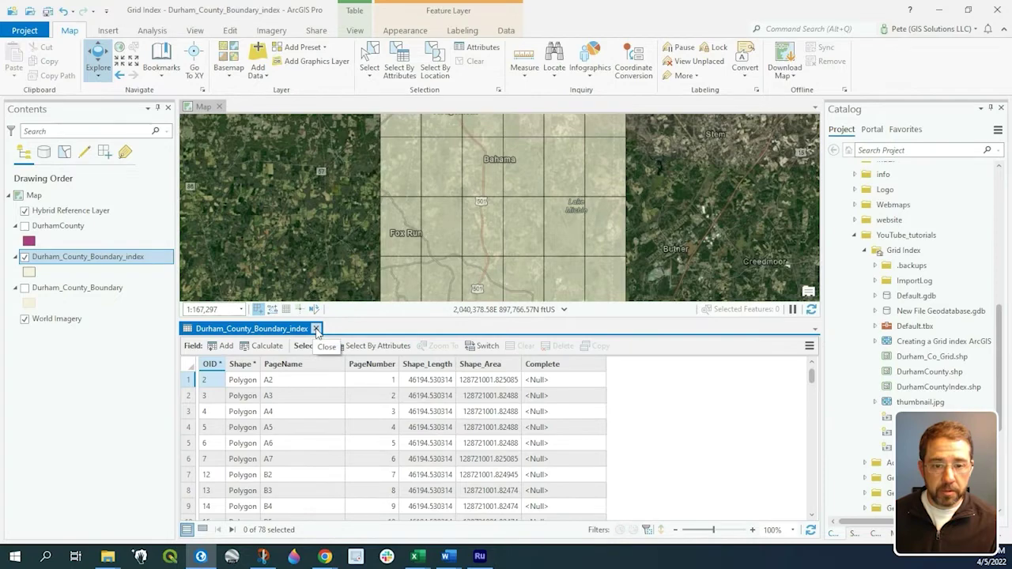
pyautogui.click(315, 329)
# - Open the attribute editor for selected features and dismiss the pop-up of grid cell A2
pyautogui.scroll(3, 442, 254)
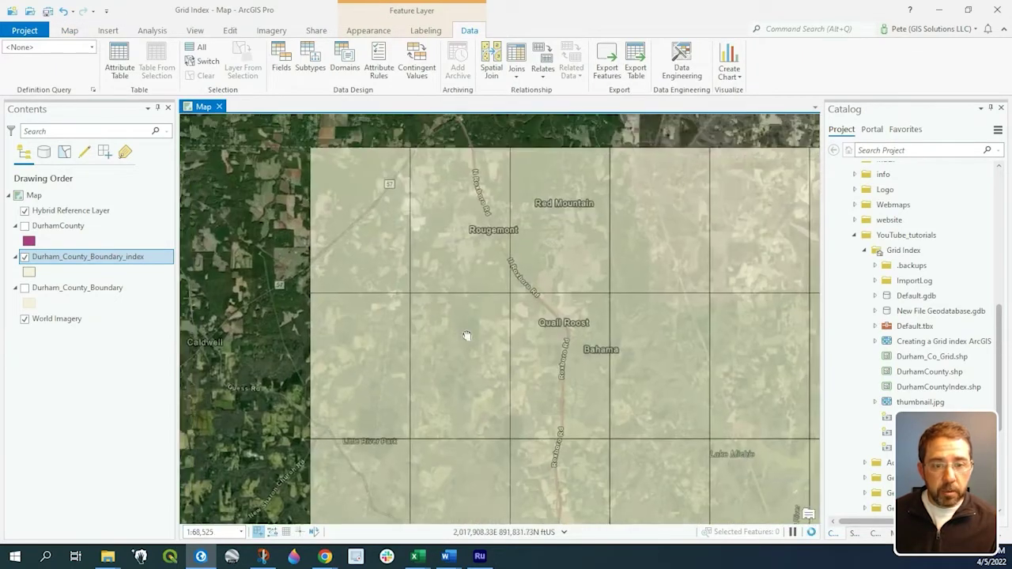
pyautogui.click(409, 293)
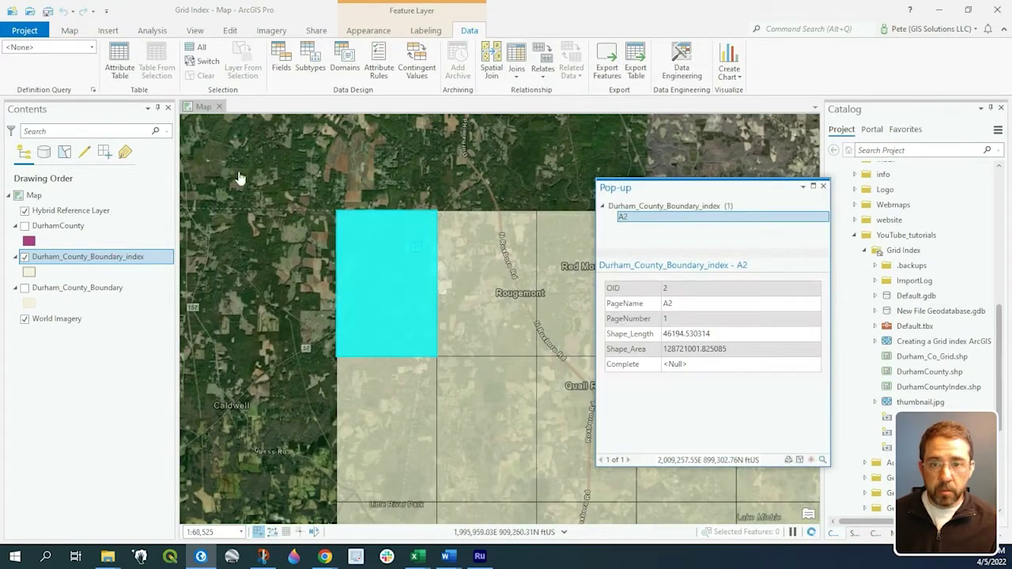
pyautogui.click(69, 30)
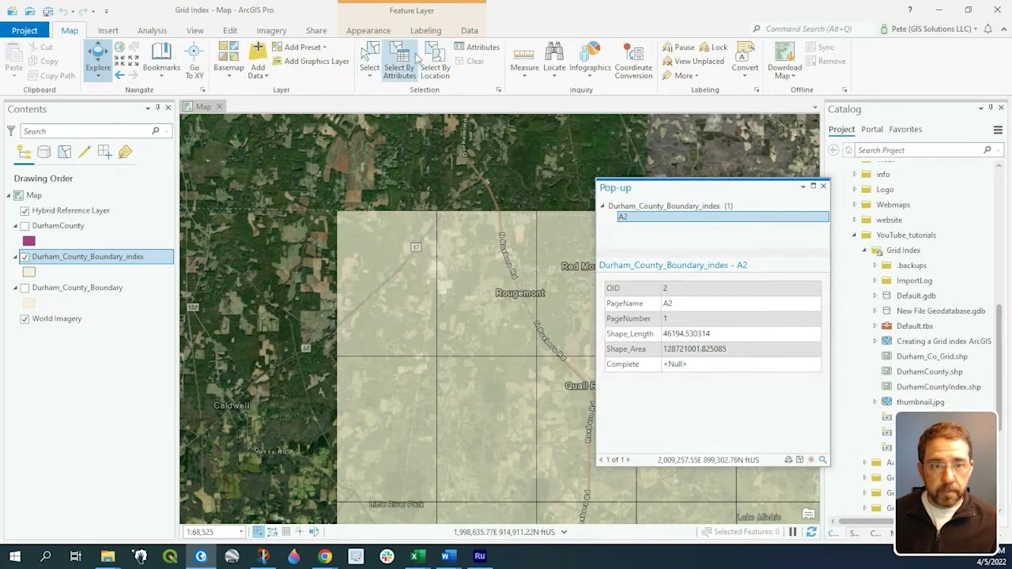
pyautogui.click(472, 51)
pyautogui.click(822, 188)
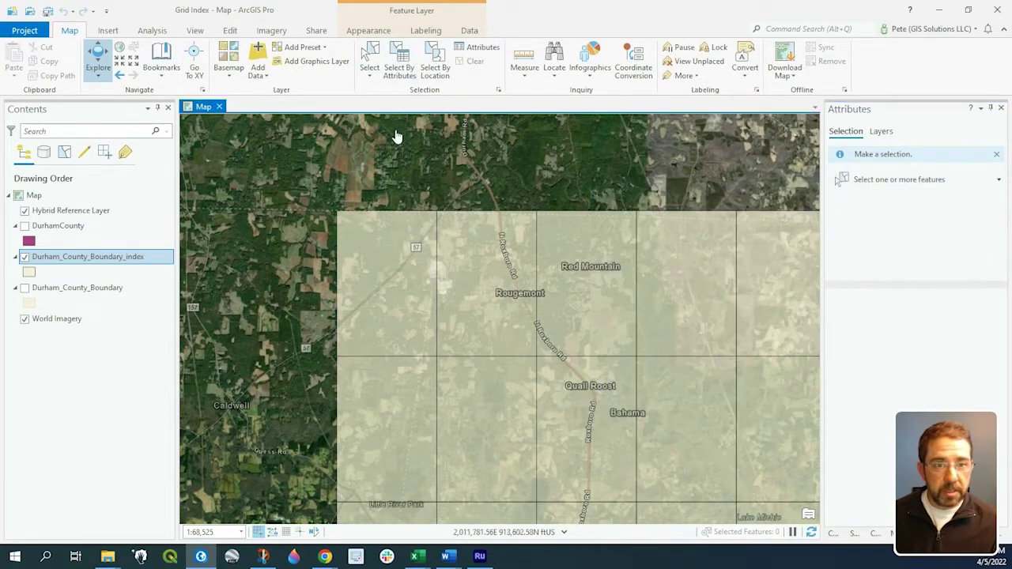
# - Select grid cell A2 on the map and set its Complete field to Complete
pyautogui.click(370, 59)
pyautogui.click(380, 285)
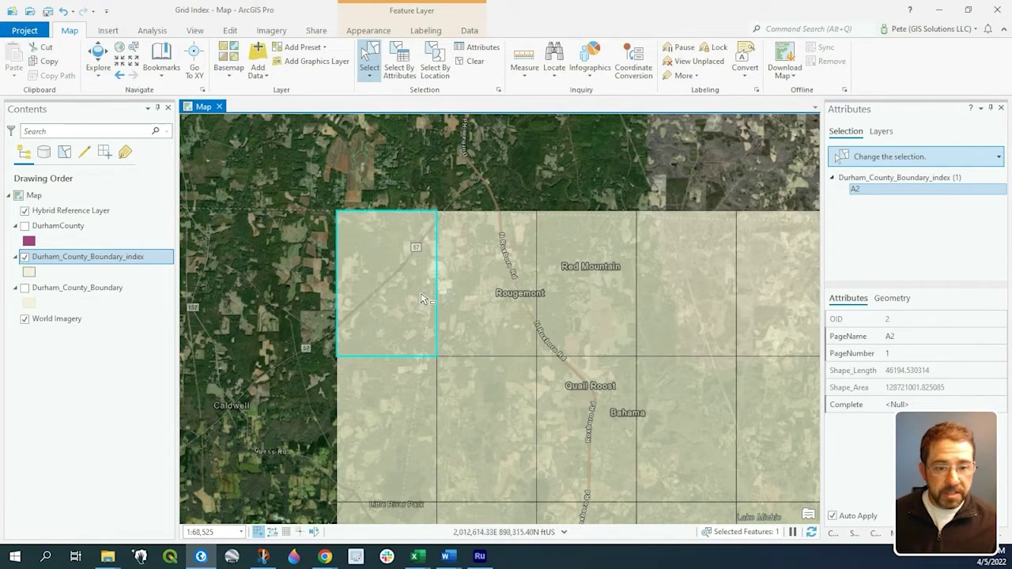
pyautogui.scroll(3, 420, 293)
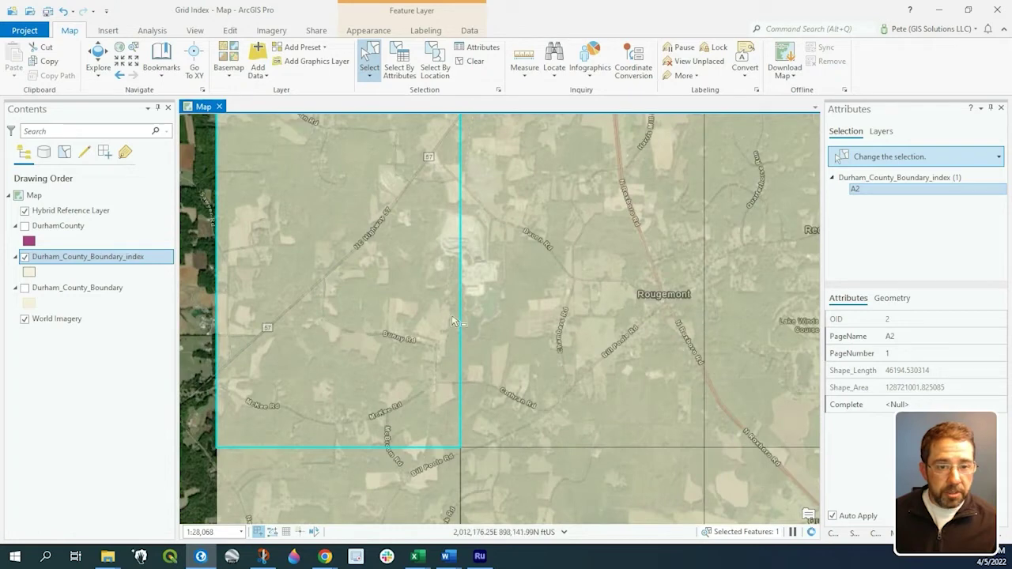
pyautogui.click(943, 405)
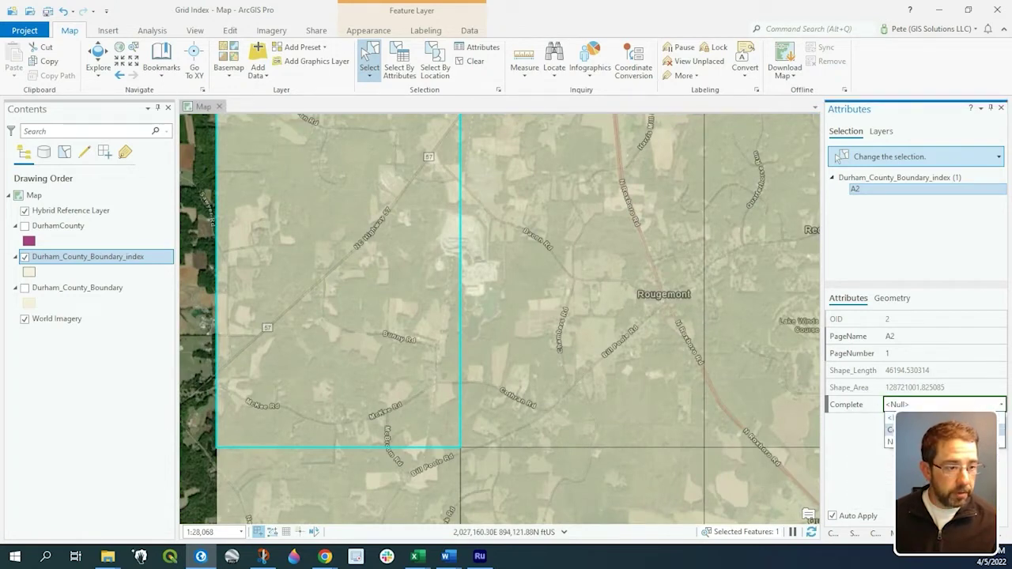
pyautogui.press('Down')
pyautogui.press('Return')
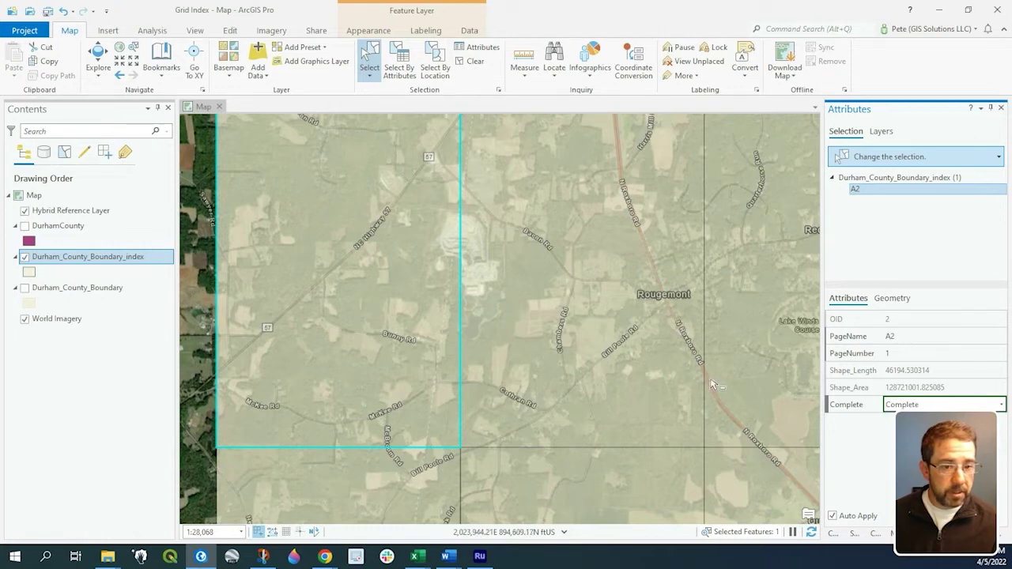
# - Select grid cell A3 and symbolize the Durham_County_Boundary_index layer with unique values of the Complete field
pyautogui.click(653, 358)
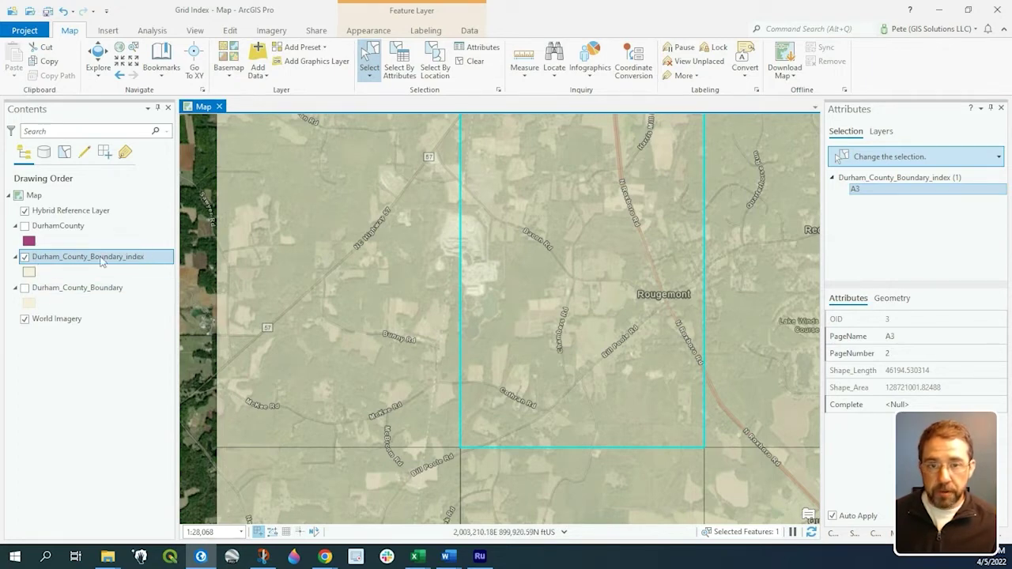
pyautogui.click(353, 29)
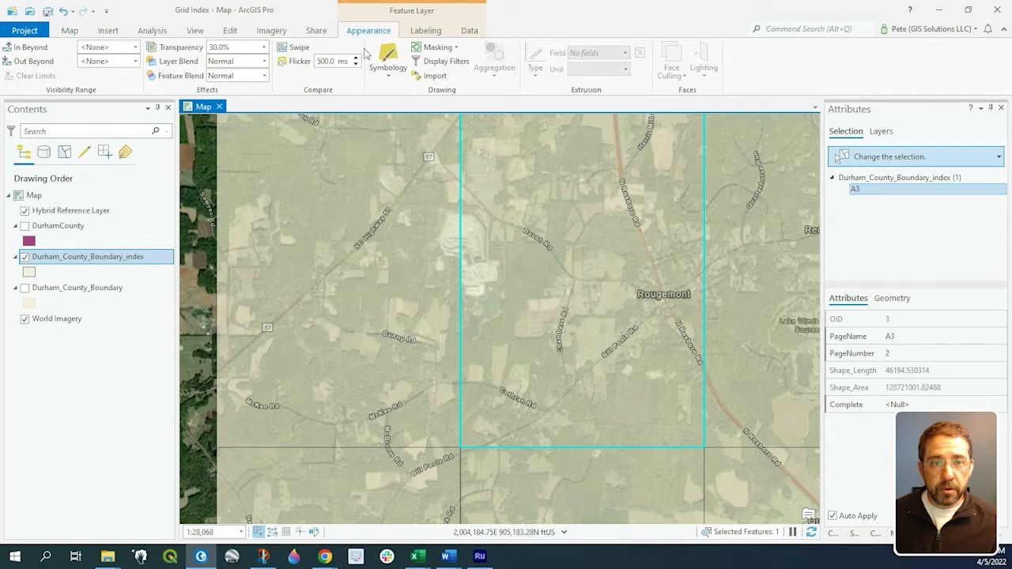
pyautogui.click(387, 82)
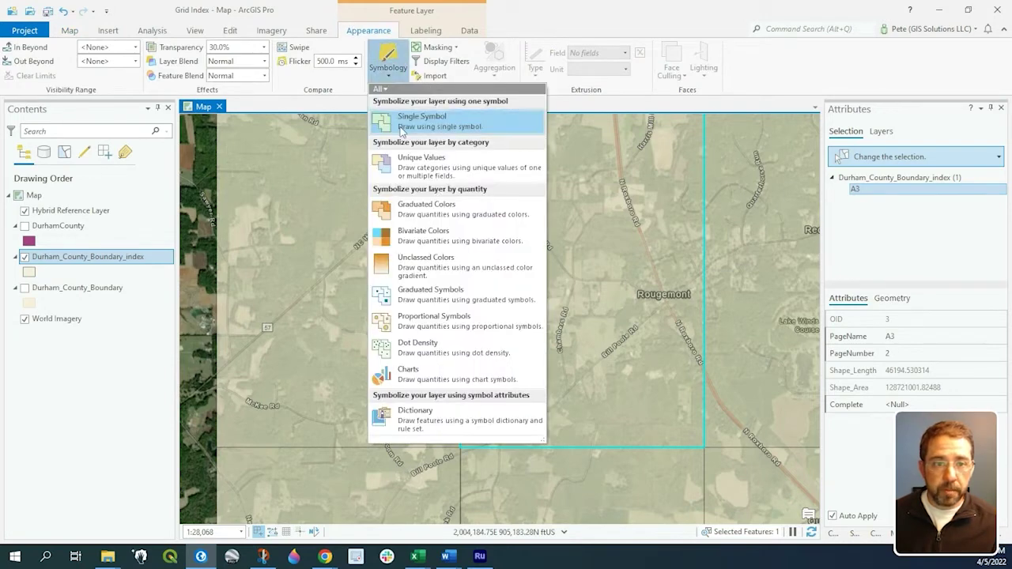
pyautogui.click(421, 169)
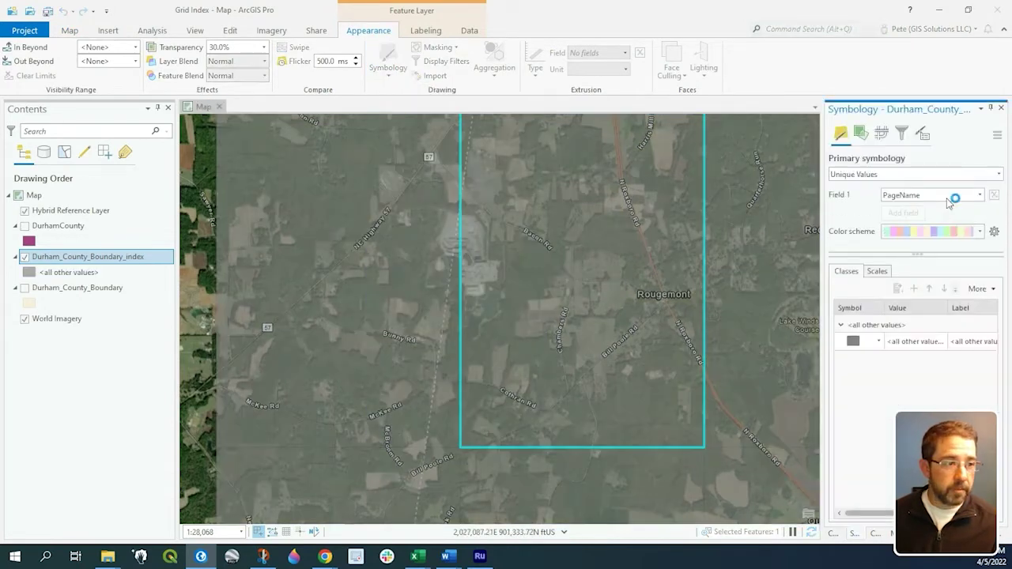
pyautogui.click(980, 195)
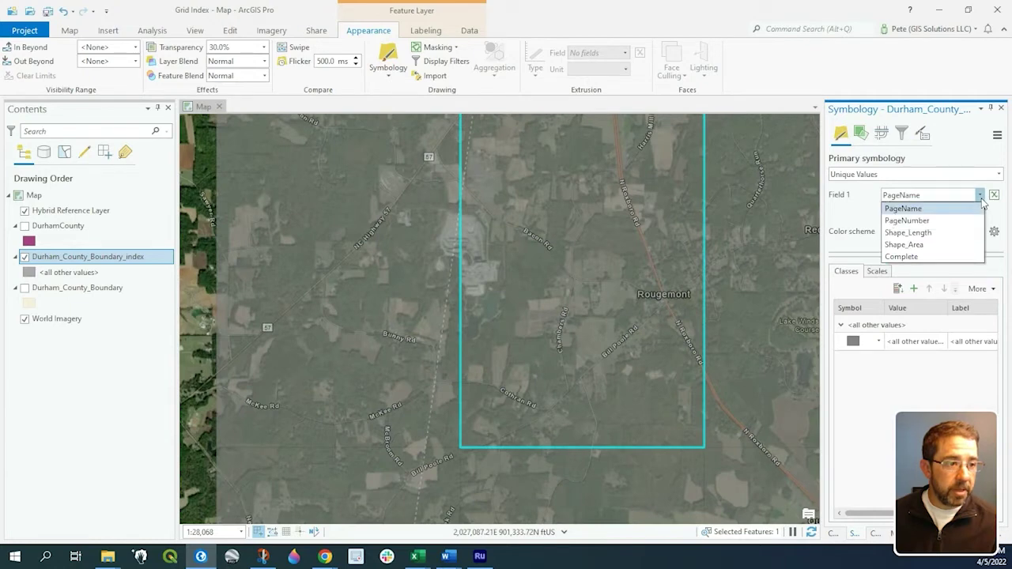
pyautogui.click(909, 256)
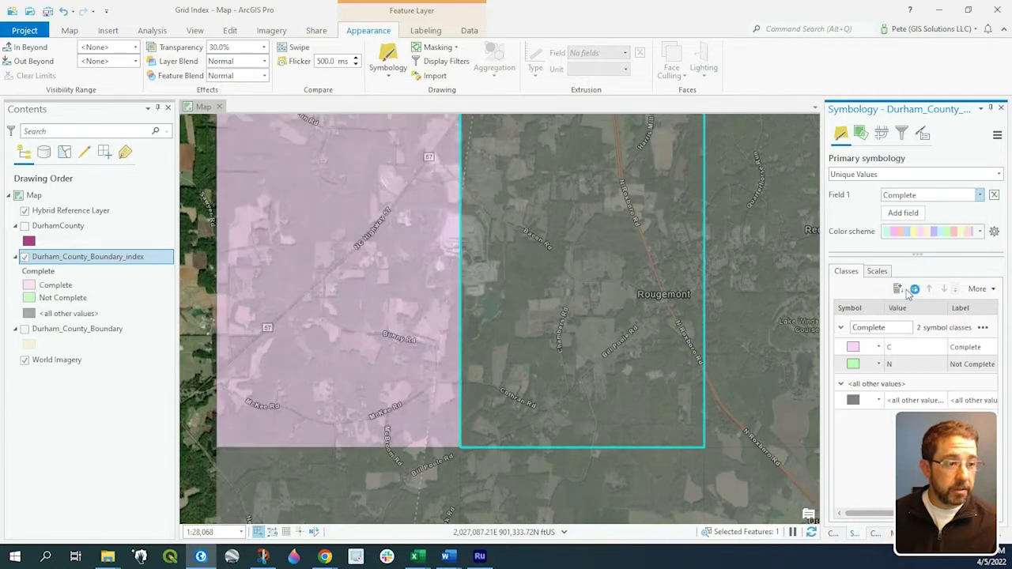
# - Give the Complete class symbol a yellow outline 4 pt wide and apply it to the layer
pyautogui.click(891, 351)
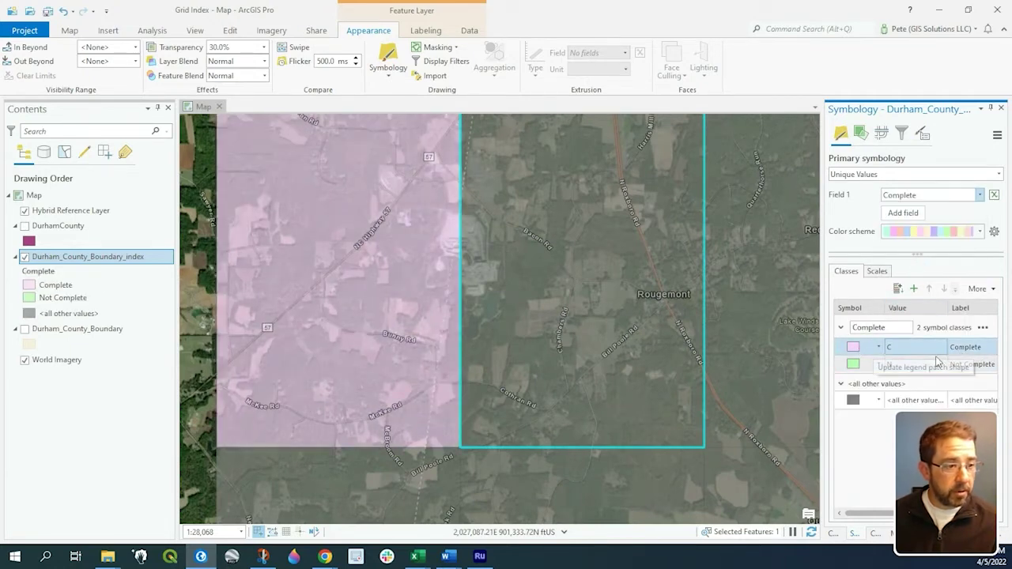
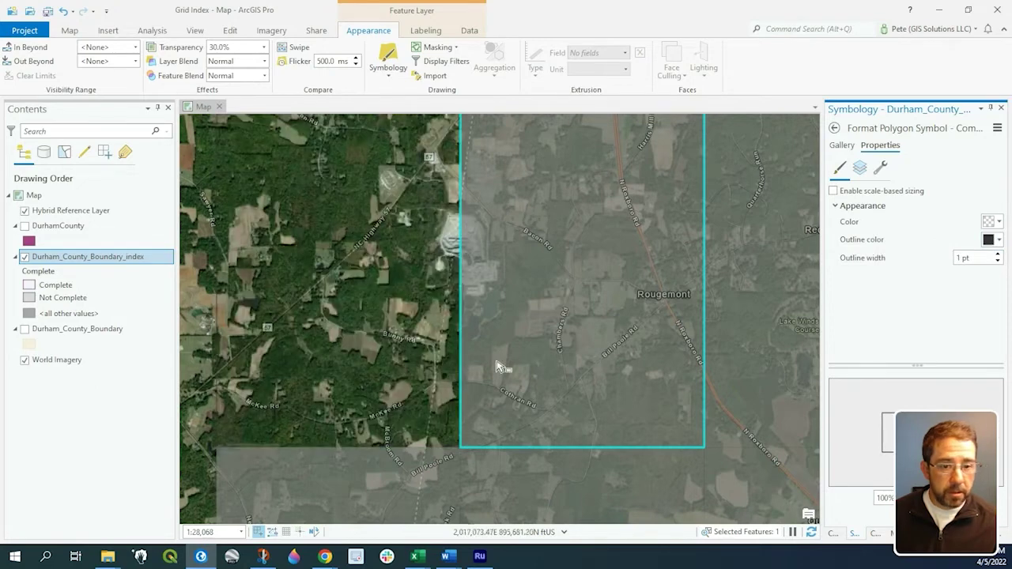
pyautogui.click(998, 239)
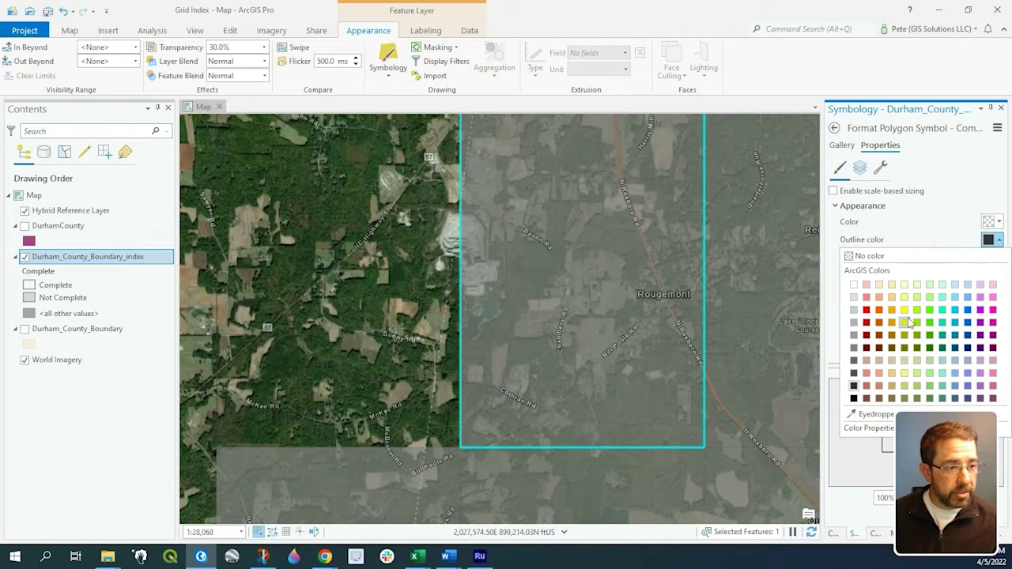
pyautogui.click(905, 310)
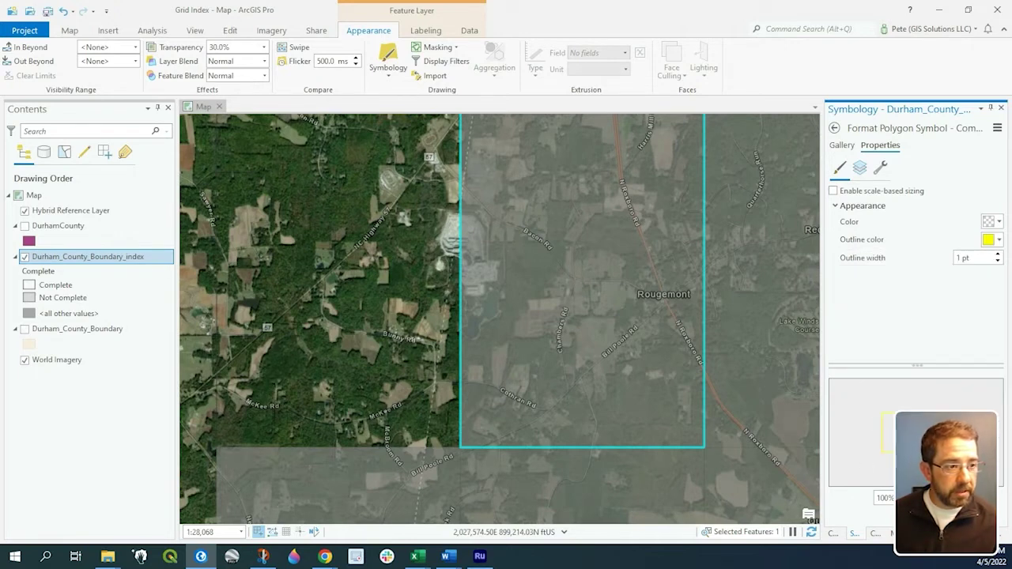
pyautogui.doubleClick(962, 258)
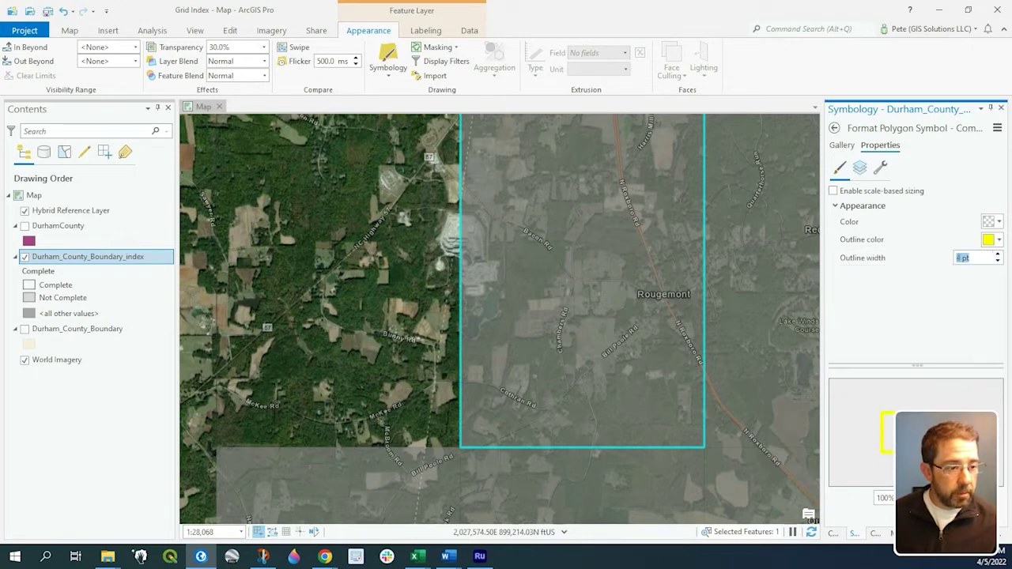
pyautogui.press('Return')
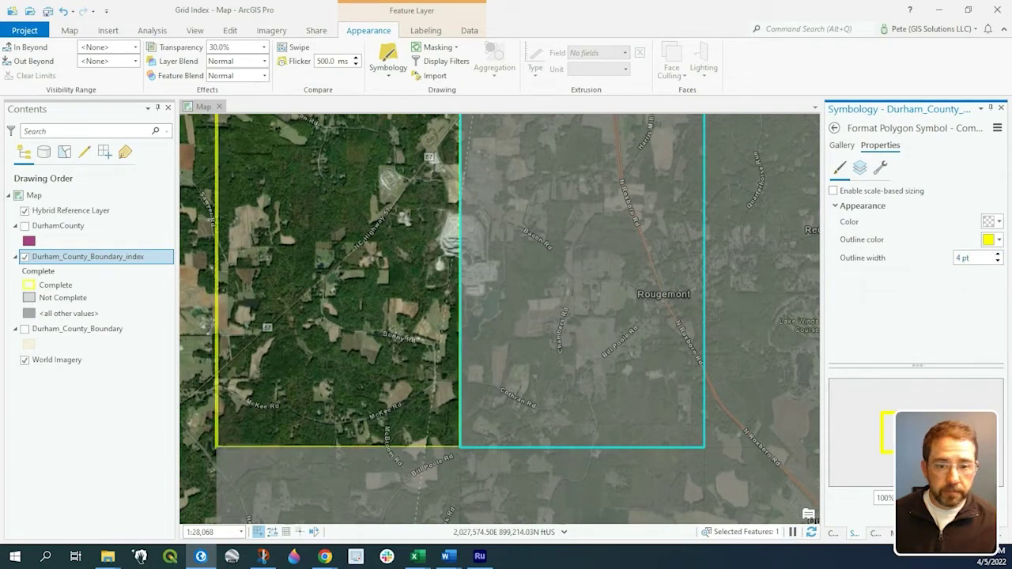
# - Set grid cell A3's Complete field to Complete and turn off Auto Apply for attribute edits
pyautogui.click(408, 374)
pyautogui.scroll(-3, 408, 374)
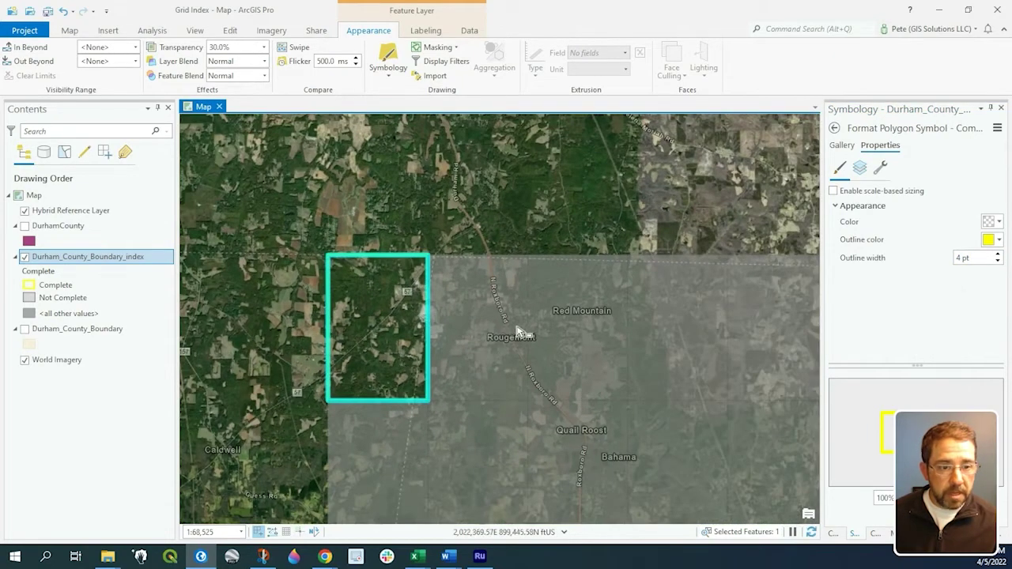
pyautogui.click(503, 321)
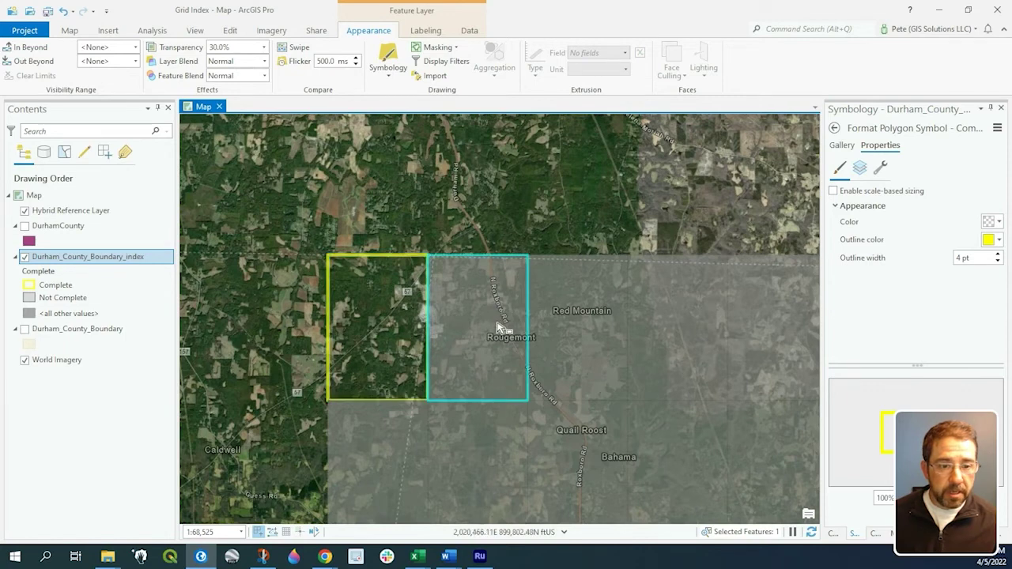
pyautogui.click(874, 534)
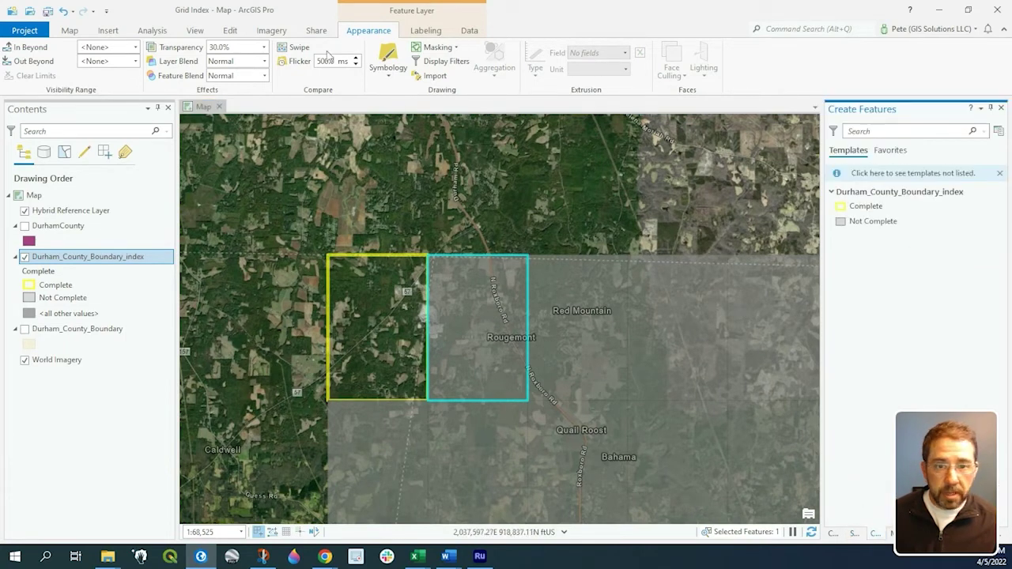
pyautogui.click(71, 31)
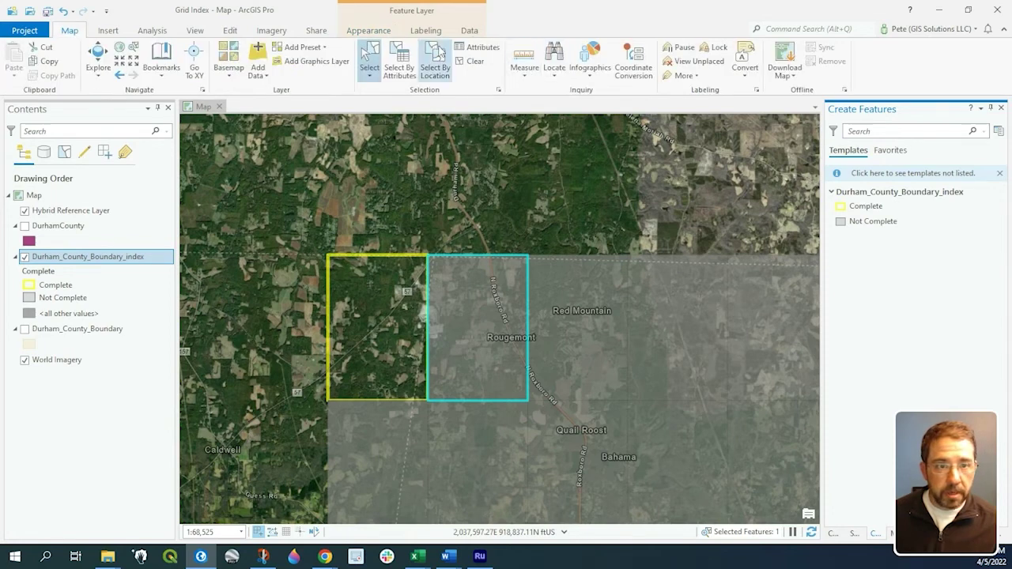
pyautogui.click(479, 49)
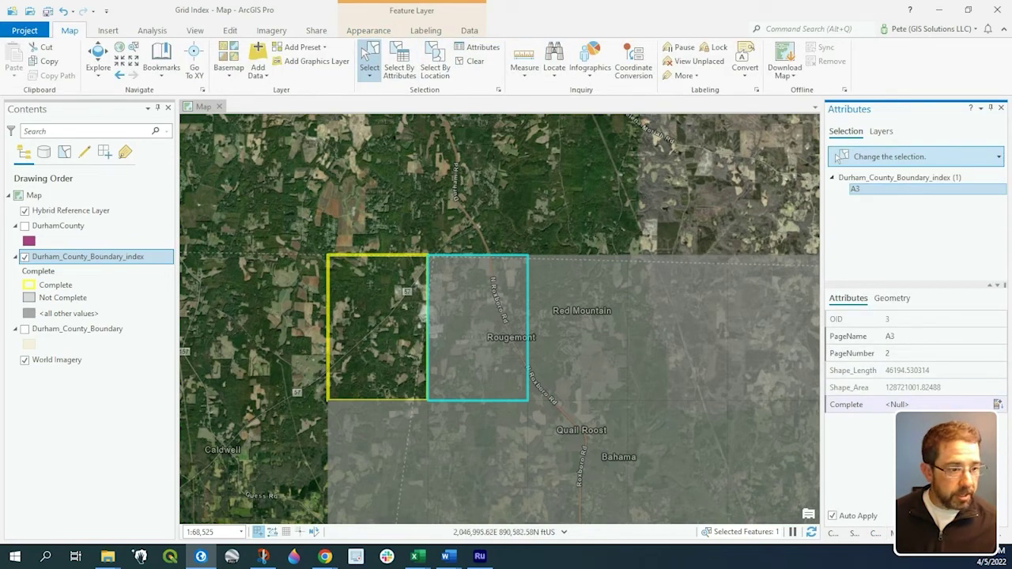
pyautogui.click(969, 403)
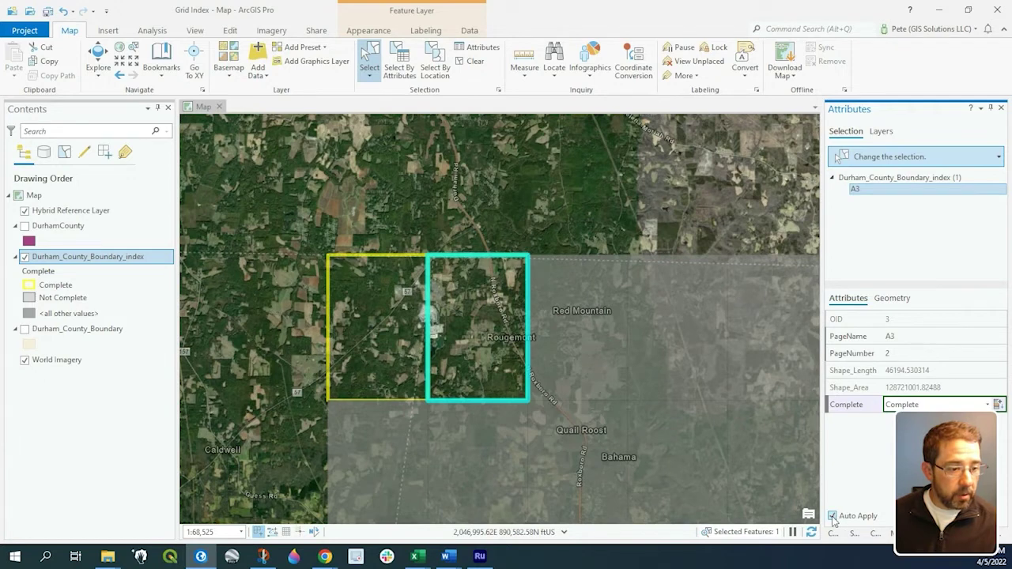
pyautogui.click(833, 516)
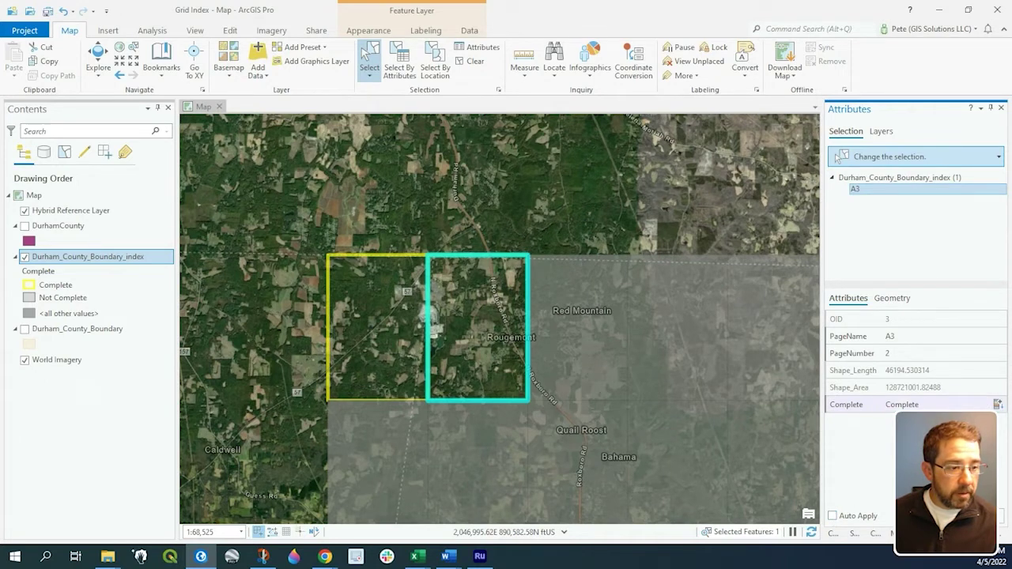
# - Select grid cell A4, set its Complete field to Complete and apply the edit
pyautogui.click(583, 351)
pyautogui.click(945, 405)
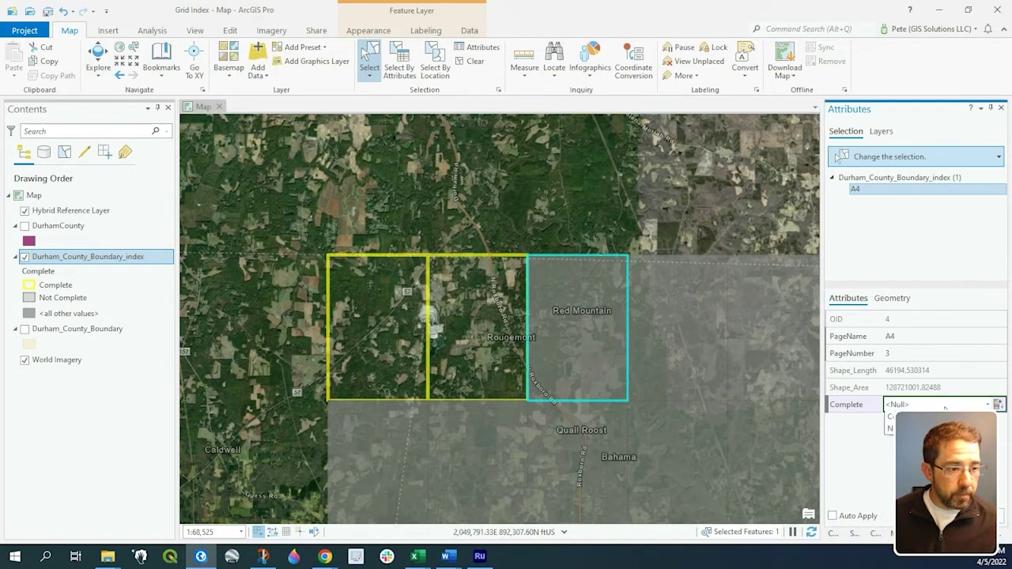
pyautogui.click(933, 429)
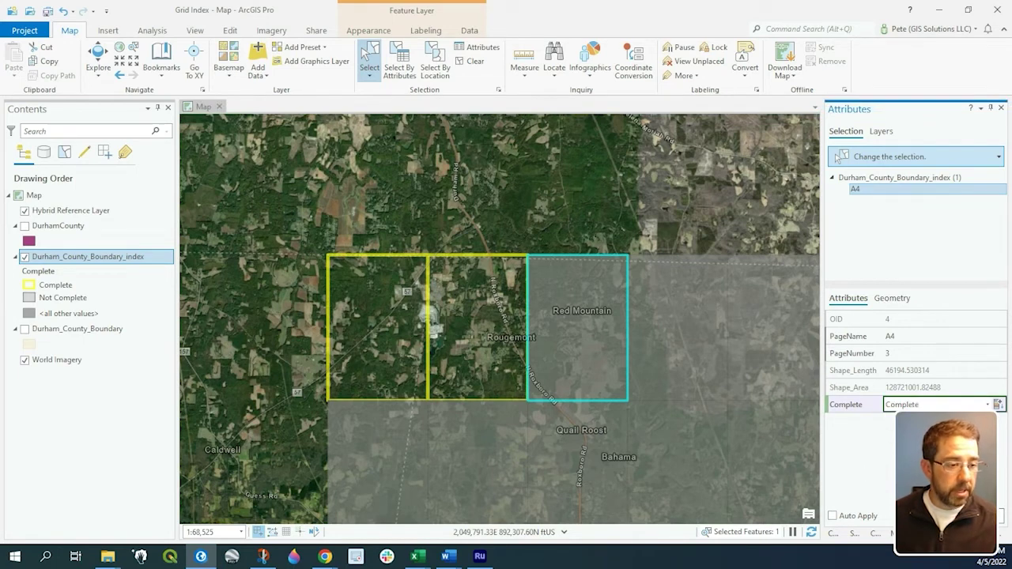
pyautogui.click(979, 534)
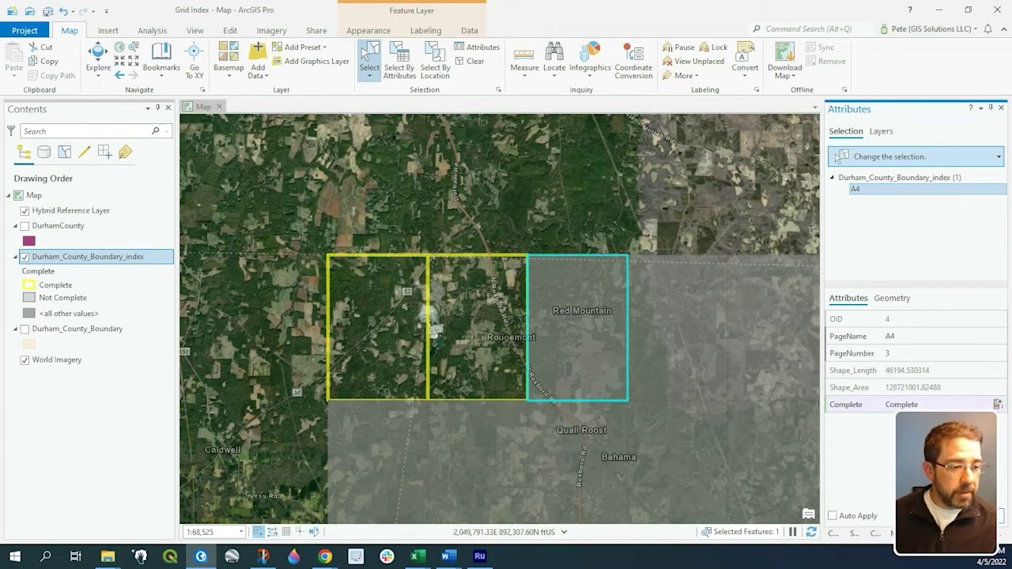
pyautogui.click(685, 351)
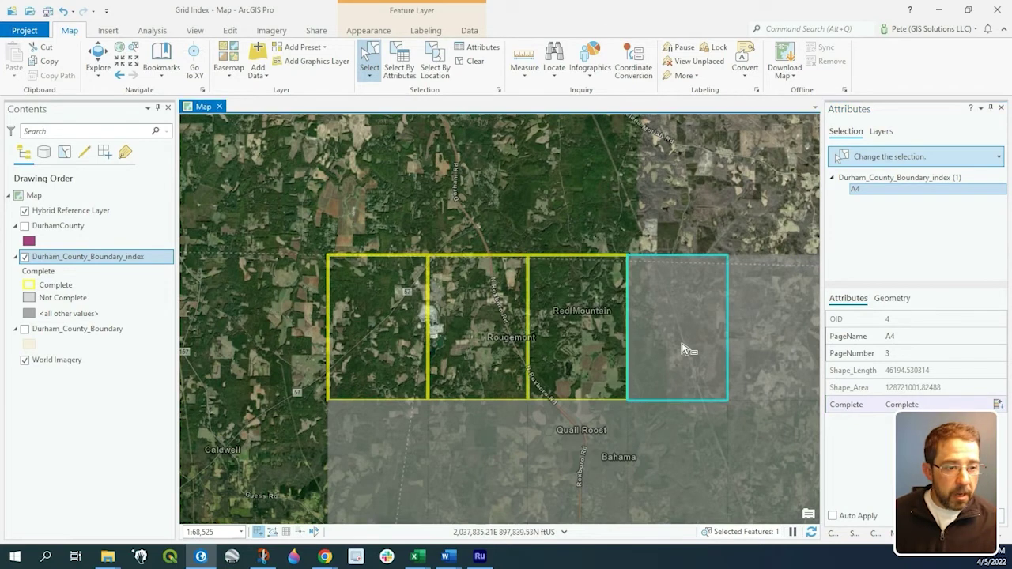
pyautogui.click(949, 405)
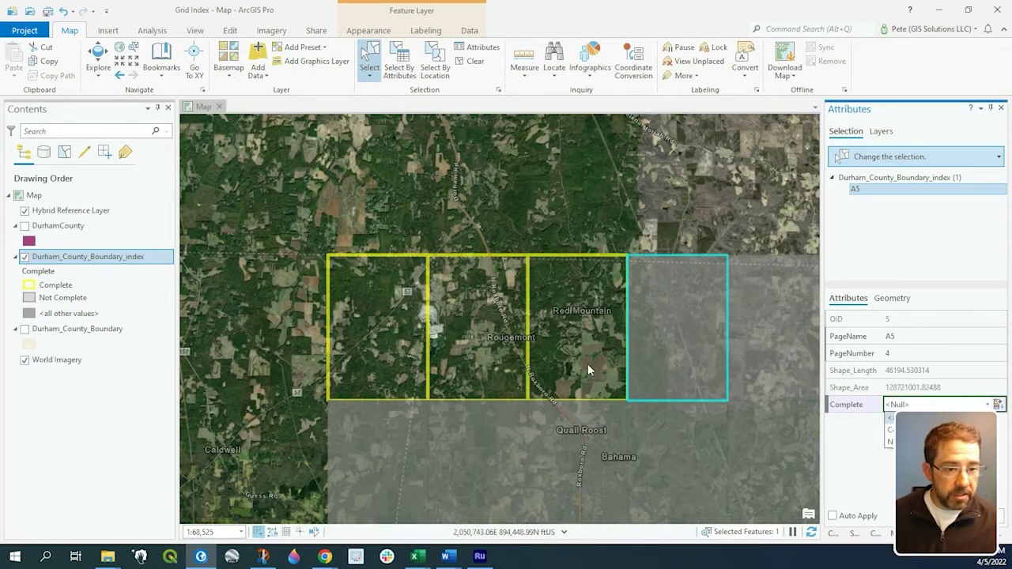
pyautogui.click(589, 370)
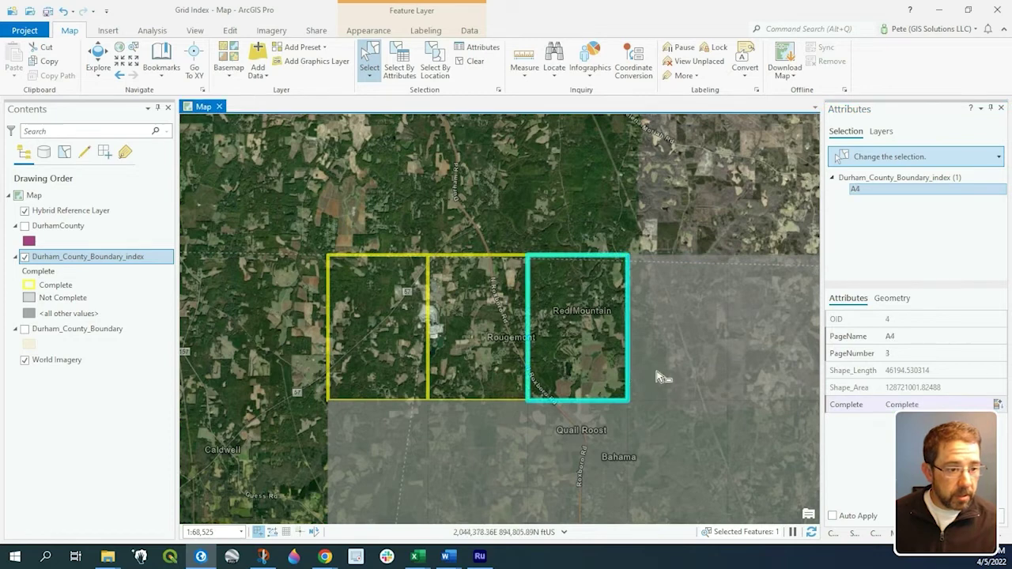
# - Reset grid cell A4's Complete field to <Null>, and set grid cell A3's Complete field to Not Complete
pyautogui.click(979, 404)
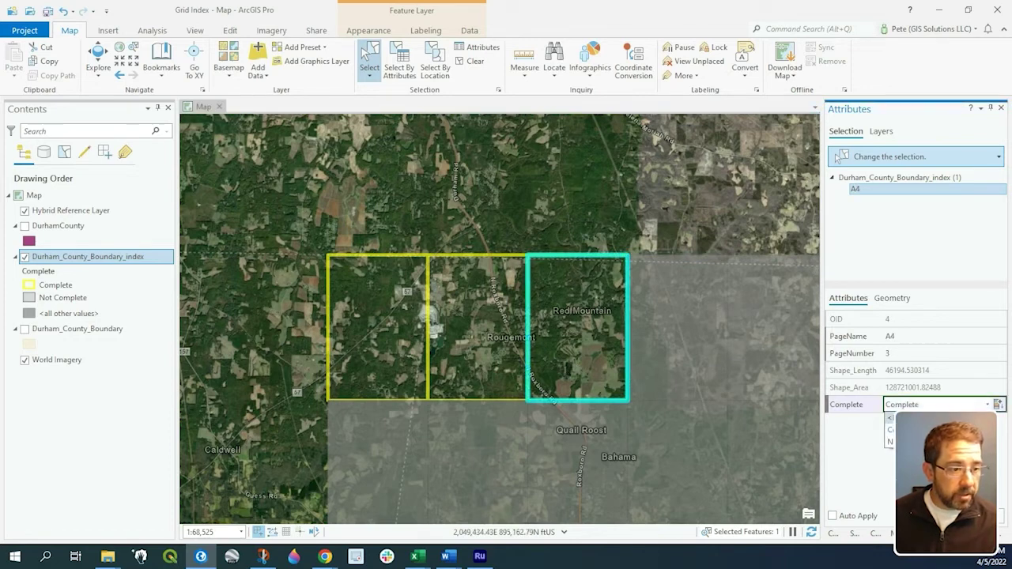
pyautogui.click(890, 418)
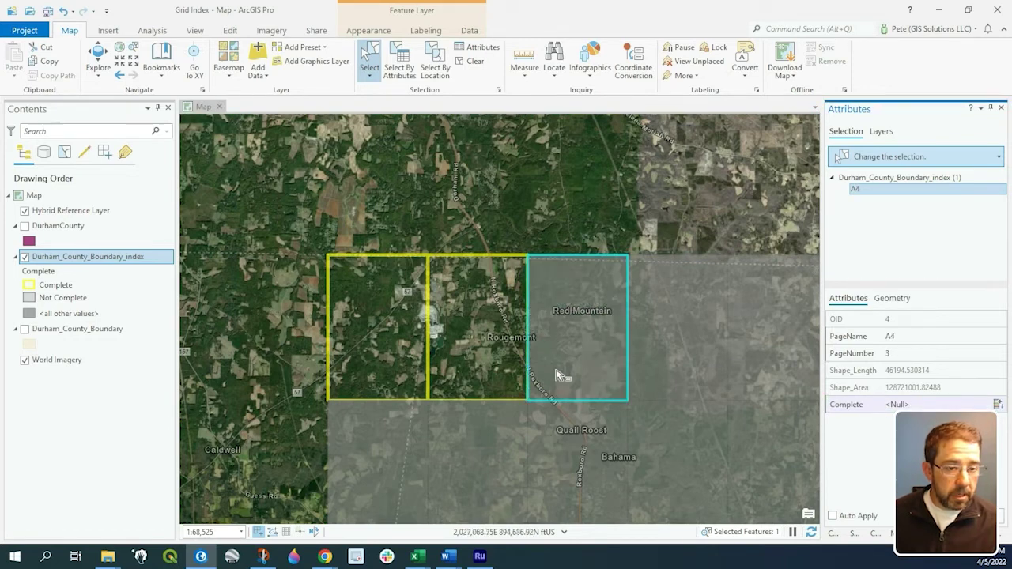
pyautogui.click(510, 357)
pyautogui.click(949, 404)
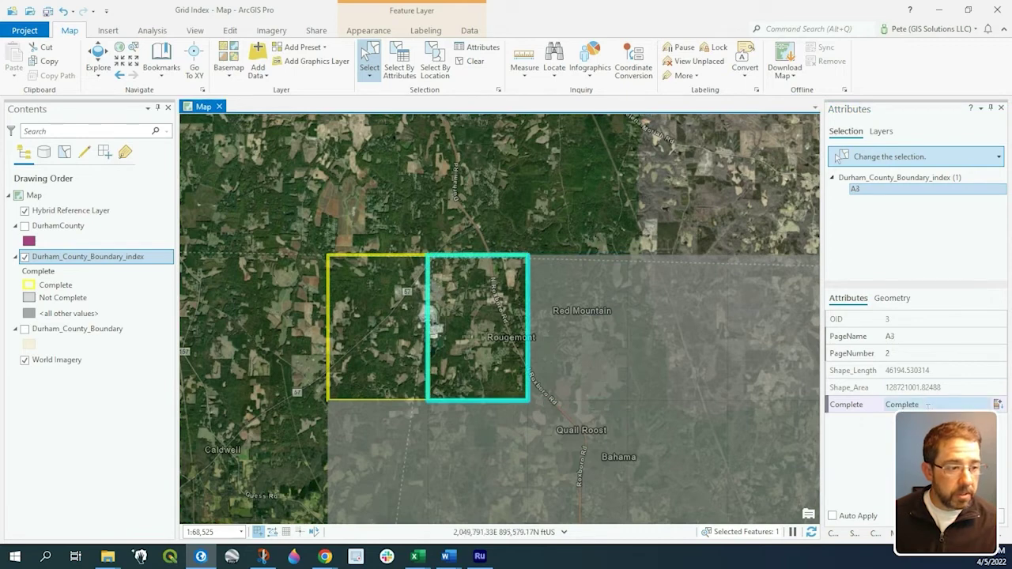
pyautogui.click(890, 441)
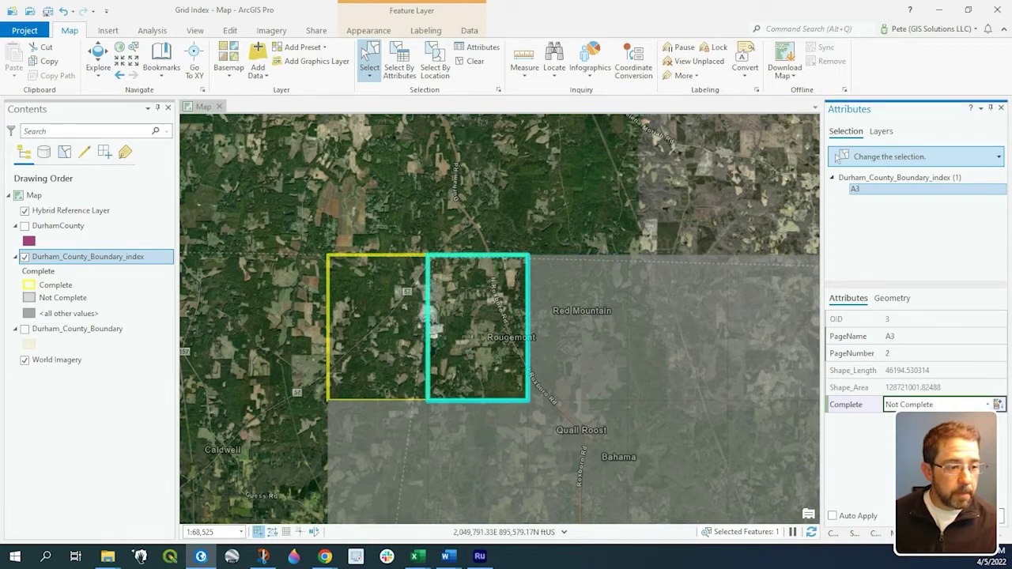
pyautogui.click(642, 231)
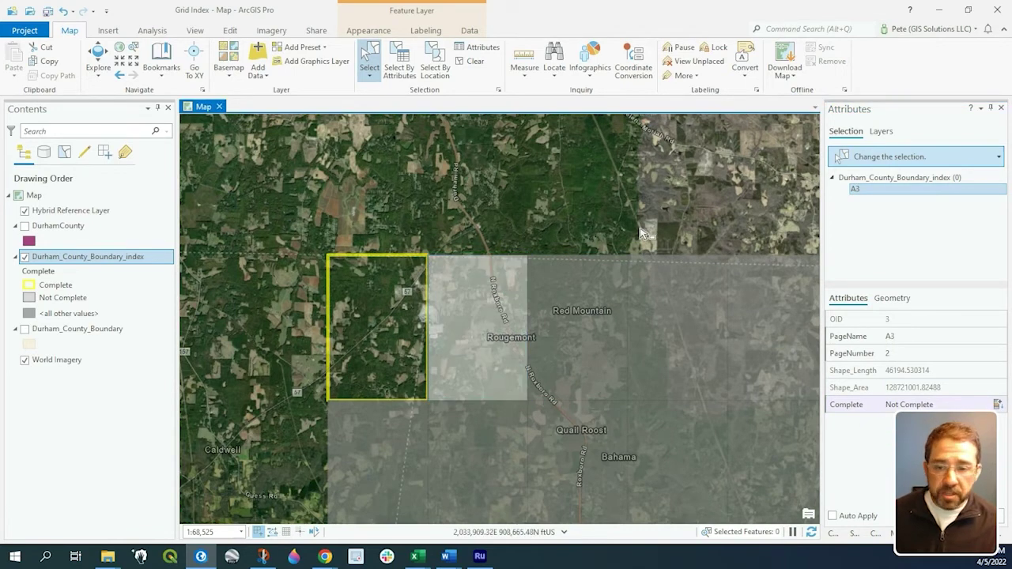
# - Compare the data design options available for the DurhamCounty layer with those of the Durham_County_Boundary_index layer
pyautogui.rightClick(61, 229)
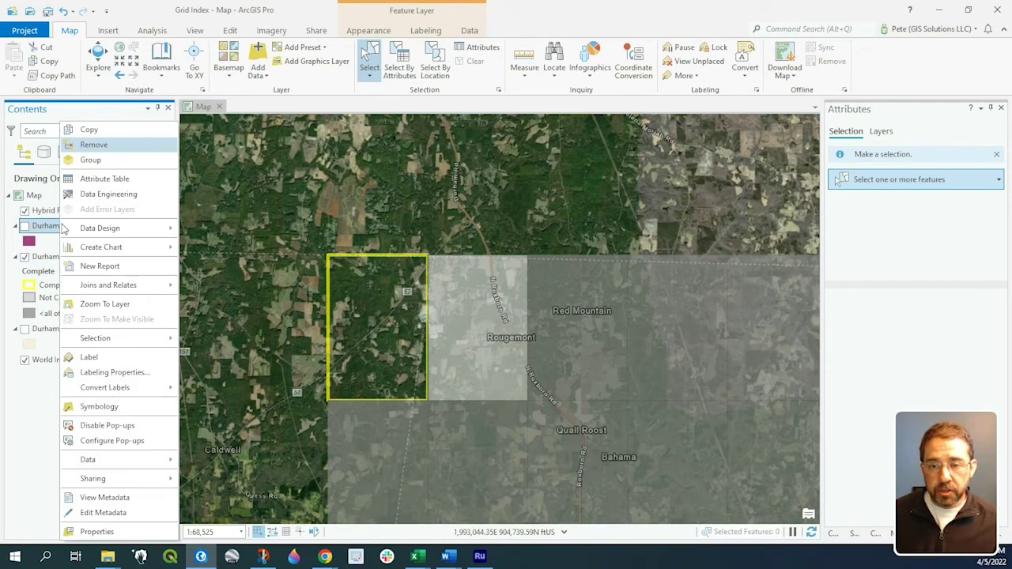
pyautogui.moveTo(84, 229)
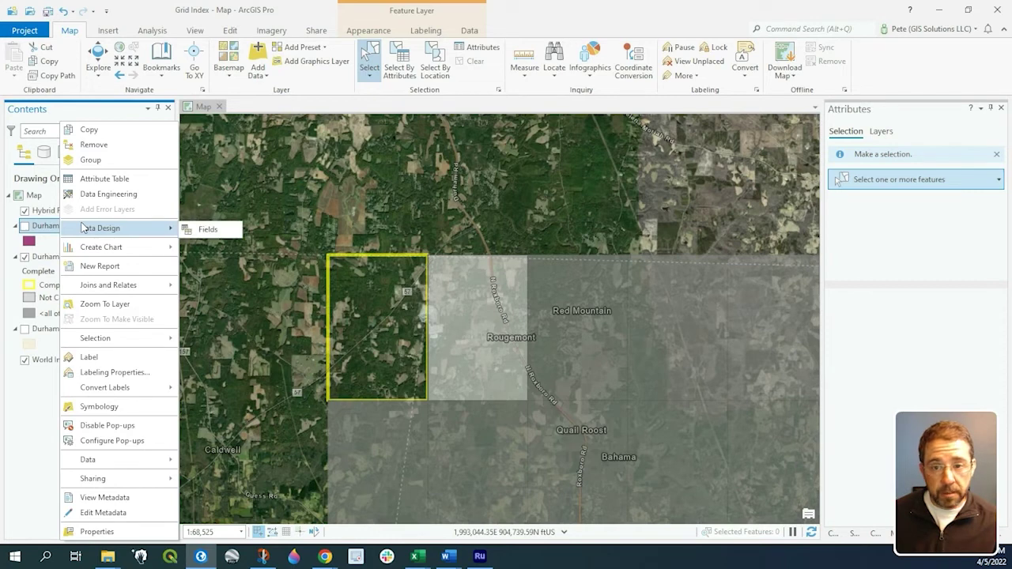
pyautogui.click(52, 234)
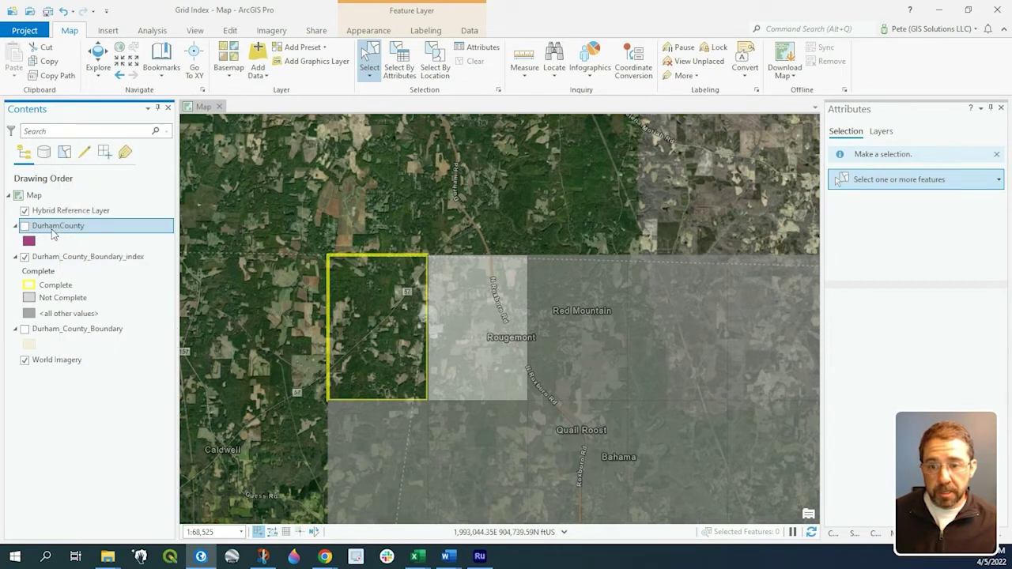
pyautogui.rightClick(54, 231)
pyautogui.press('Escape')
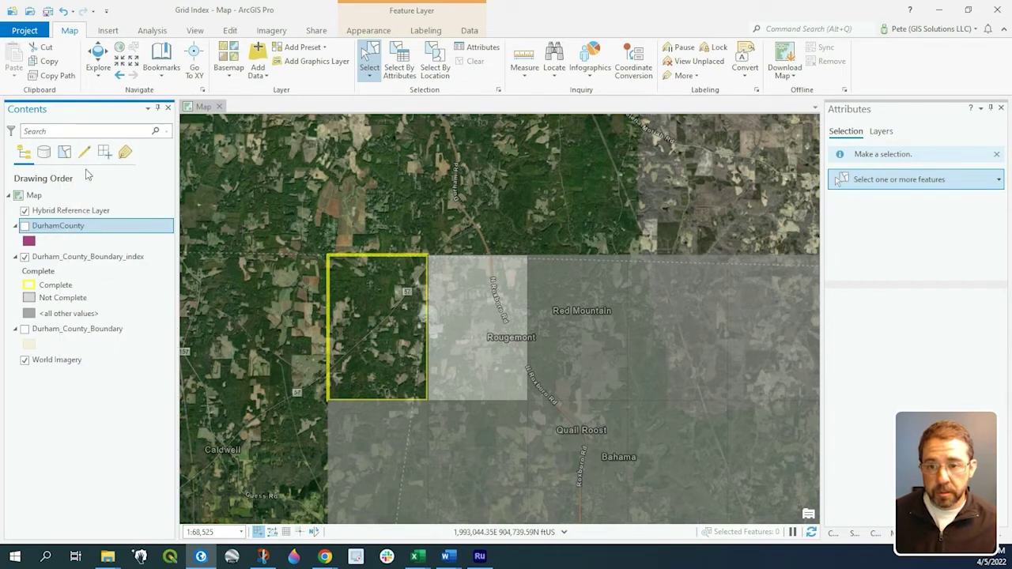
pyautogui.rightClick(59, 229)
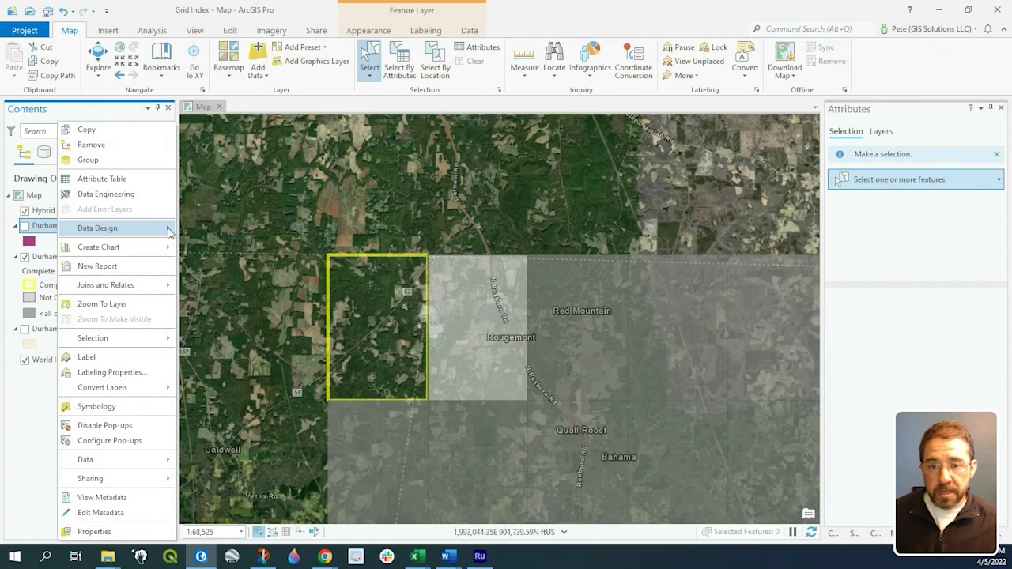
pyautogui.moveTo(173, 230)
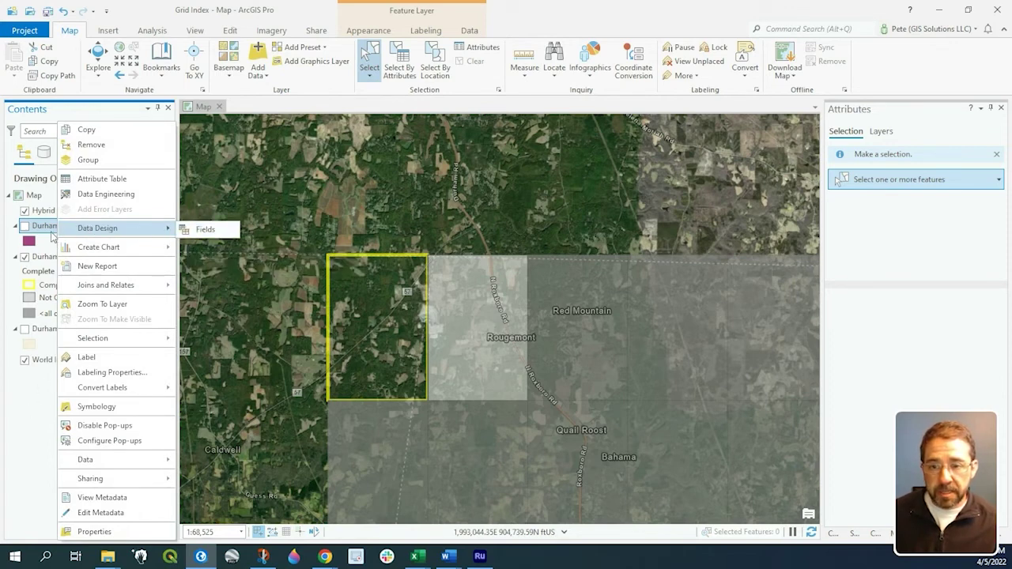
pyautogui.press('Escape')
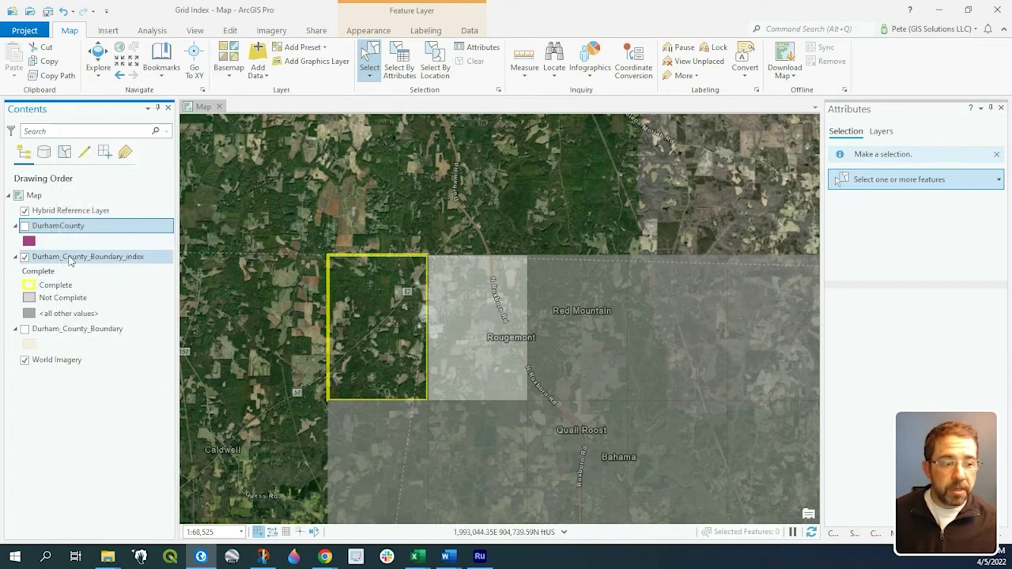
pyautogui.rightClick(96, 256)
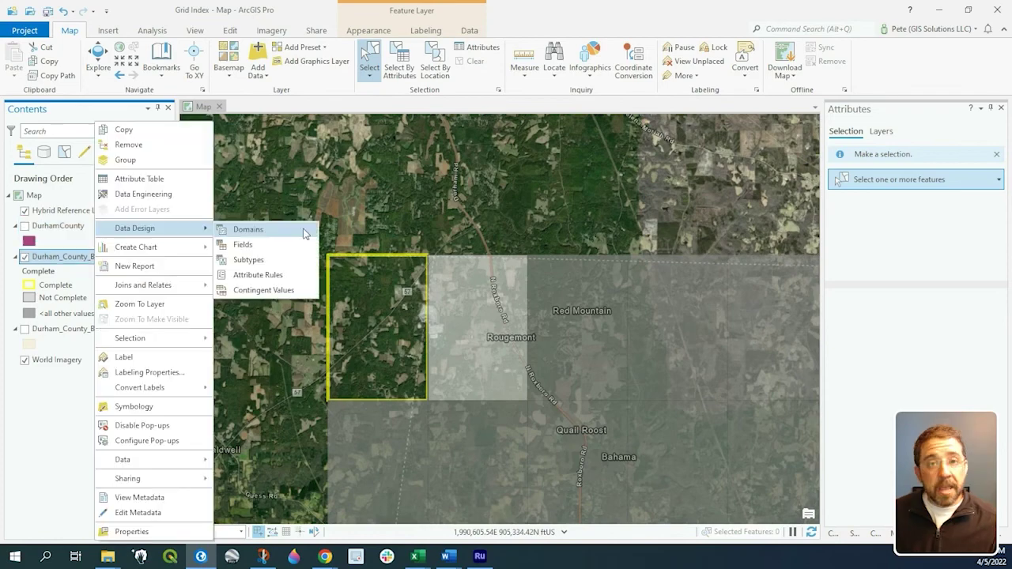